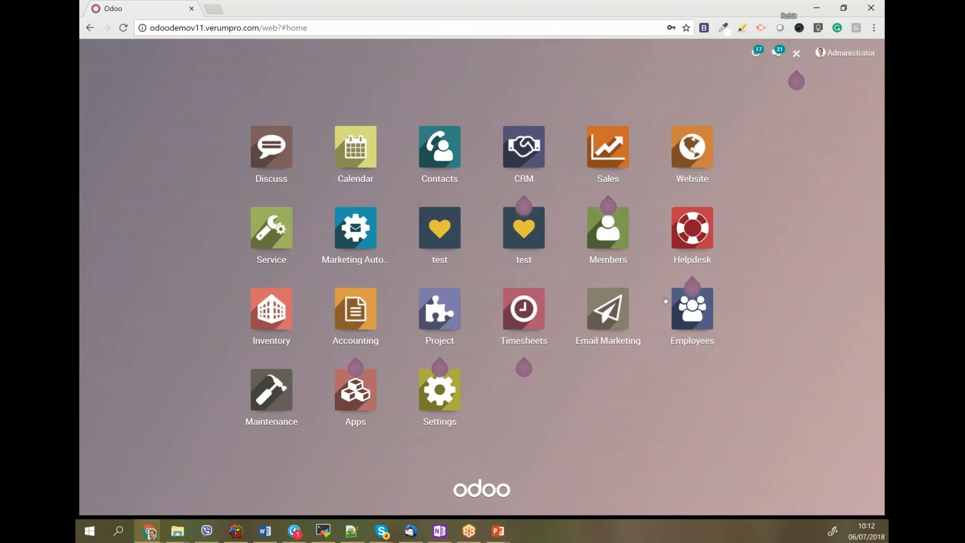
Step: Search the home screen for "inventory" and clear the search
mouse_move(717, 226)
type("inventory")
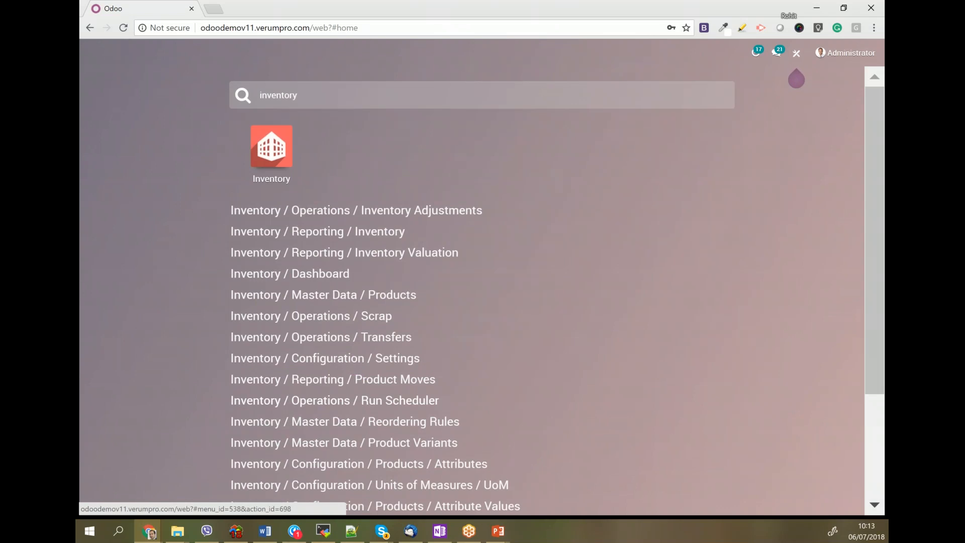
key("ctrl+a")
key("BackSpace")
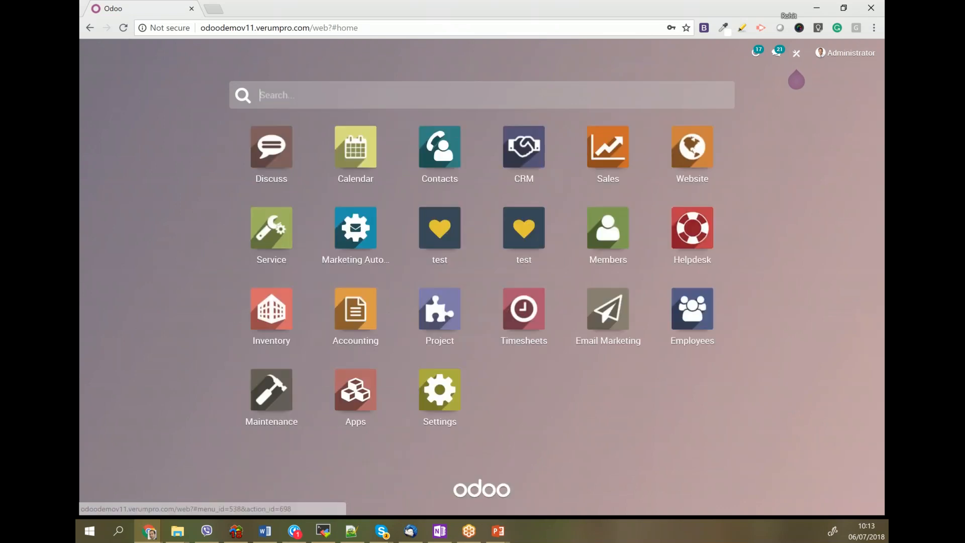
Step: Search the home screen for "invoices" and clear the search
type("invoices")
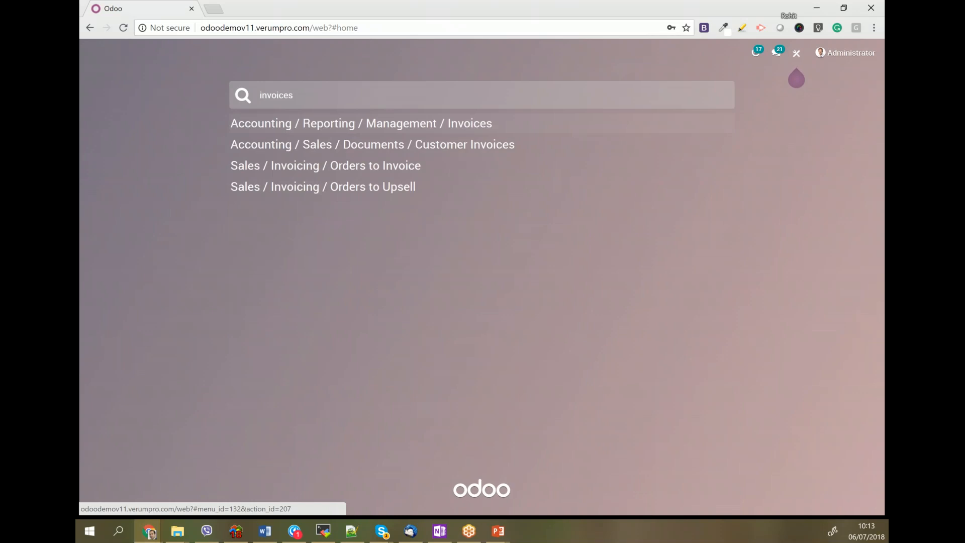
key("BackSpace")
key("BackSpace")
key("BackSpace")
key("BackSpace")
key("BackSpace")
key("BackSpace")
key("BackSpace")
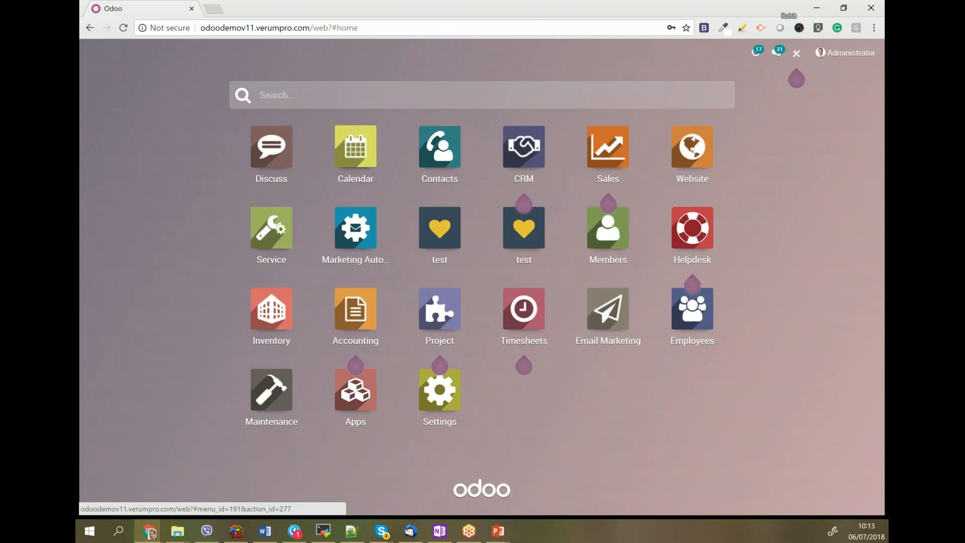
Step: Open the configuration settings of the Accounting app
left_click(351, 309)
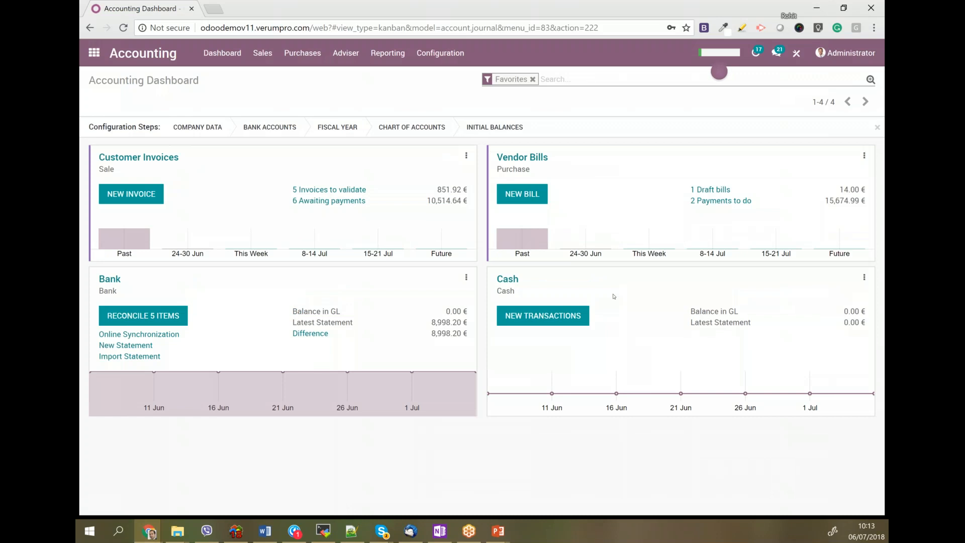
left_click(454, 51)
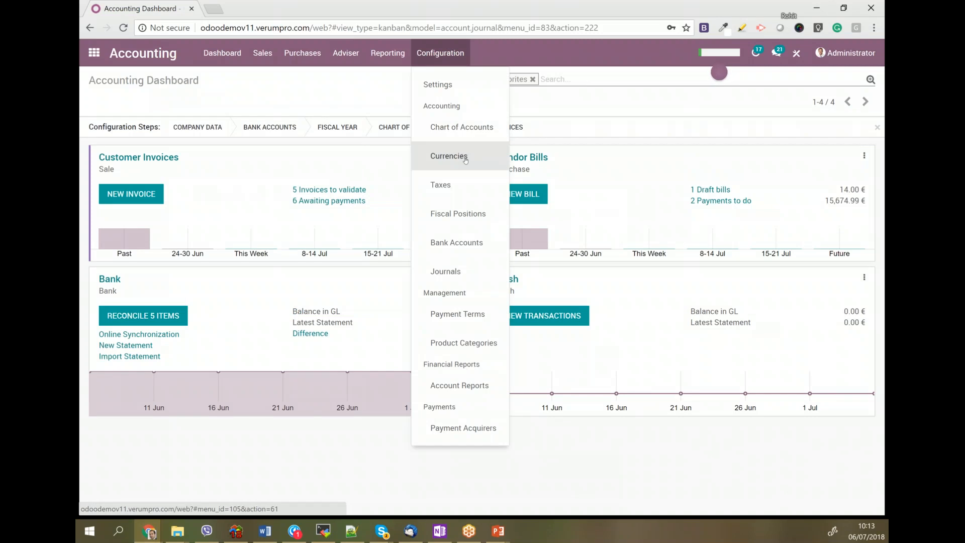
left_click(455, 86)
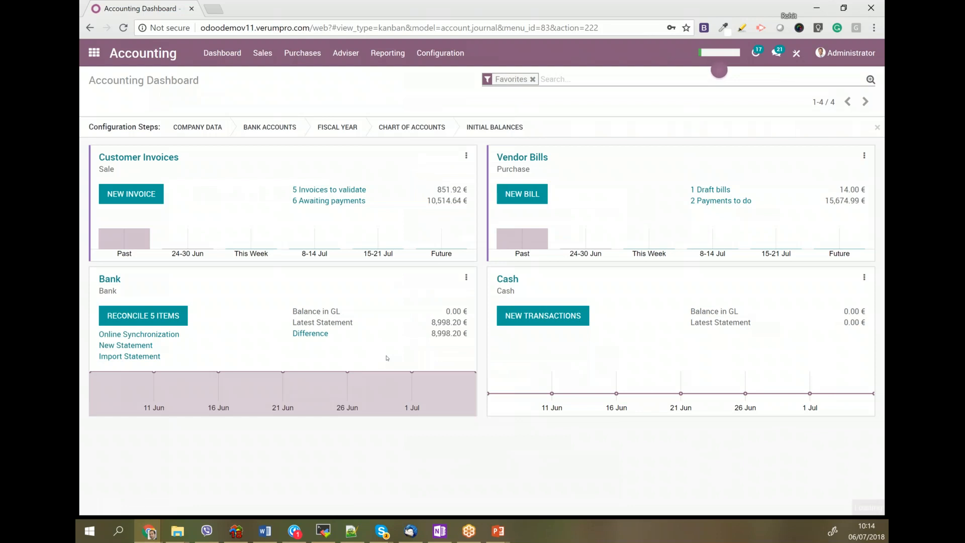
Step: Search the settings page for "multip" and clear the search text
key("ctrl+f")
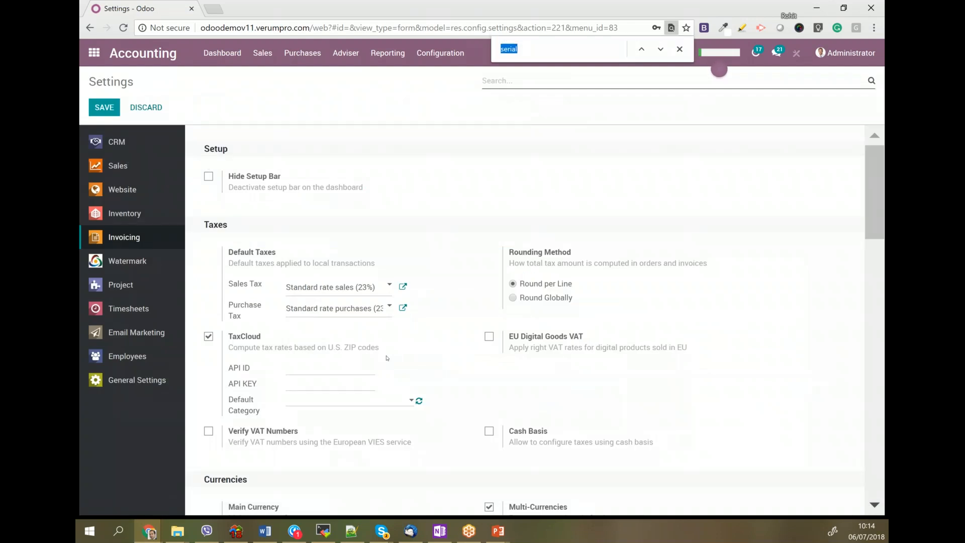
type("multip")
key("BackSpace")
key("BackSpace")
key("BackSpace")
key("BackSpace")
key("BackSpace")
key("BackSpace")
Step: Set the update interval of Automatic Currency Rates to Daily in the Currencies settings
scroll(584, 374, "down", 5)
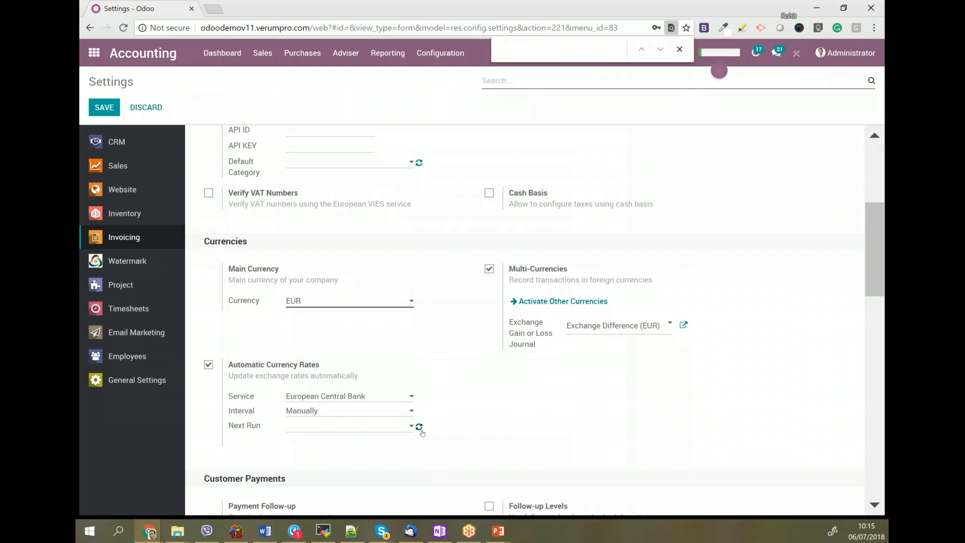
left_click(327, 415)
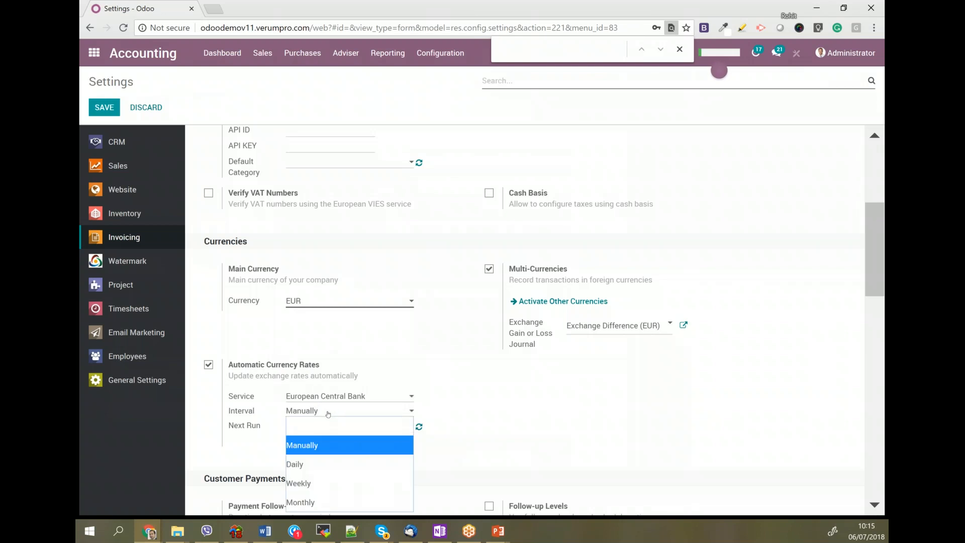
left_click(325, 465)
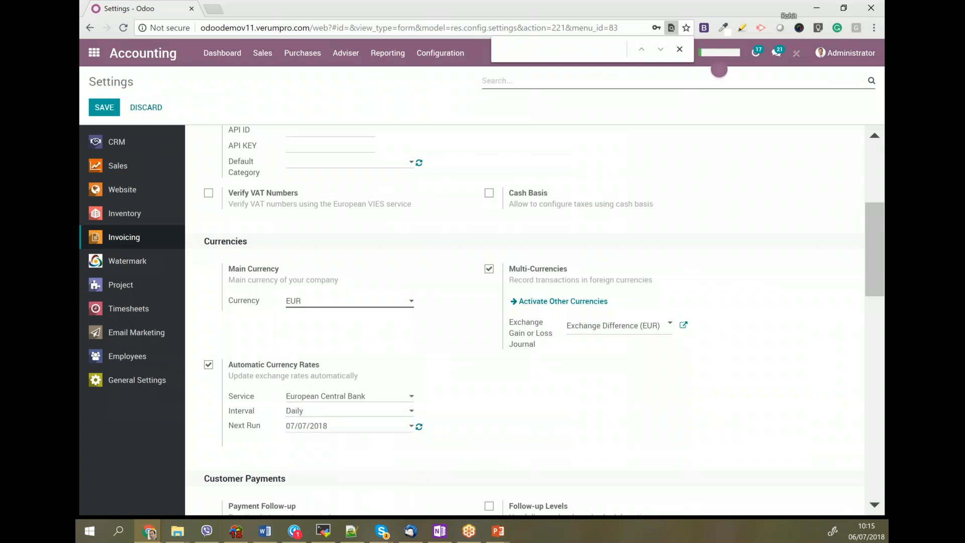
Step: Review the available currency rate services, keep European Central Bank, and run an immediate exchange rate update
scroll(388, 445, "down", 1)
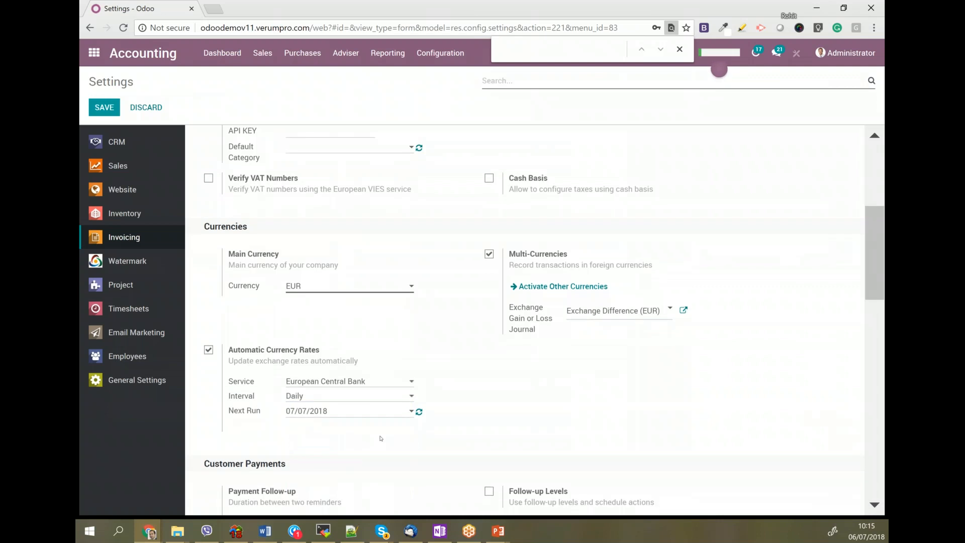
left_click(327, 382)
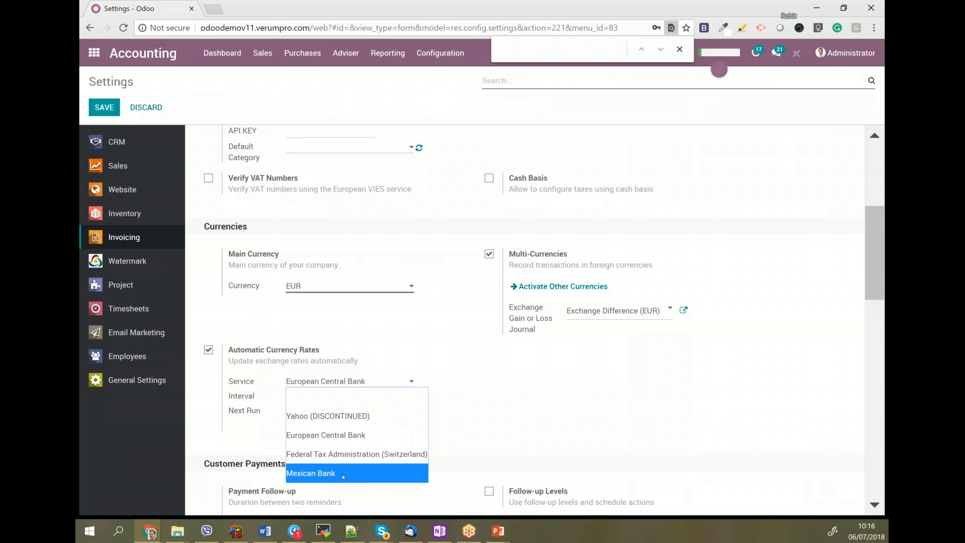
left_click(493, 400)
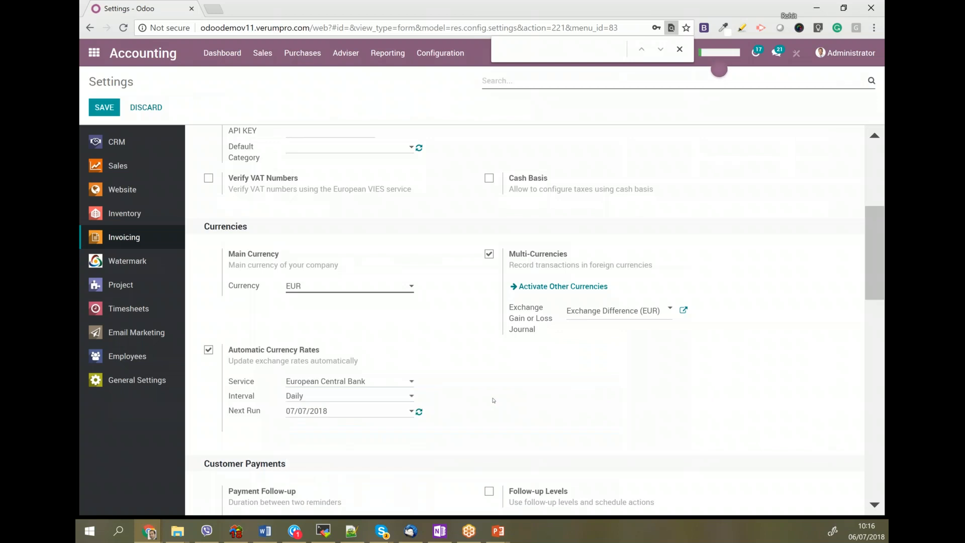
left_click(419, 412)
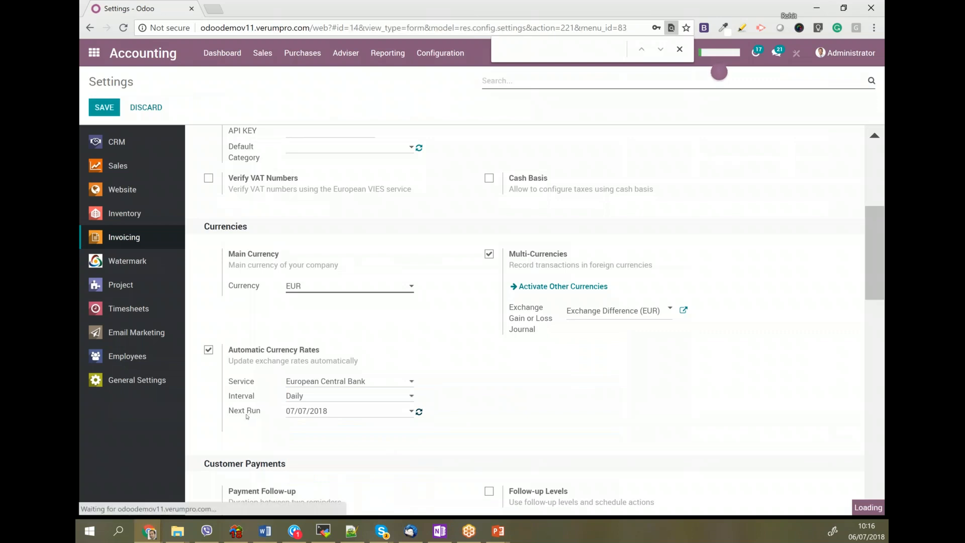
Step: Check the last sync date of the currency rates and open the Currencies list to review the current rates
scroll(248, 418, "down", 5)
scroll(248, 418, "down", 1)
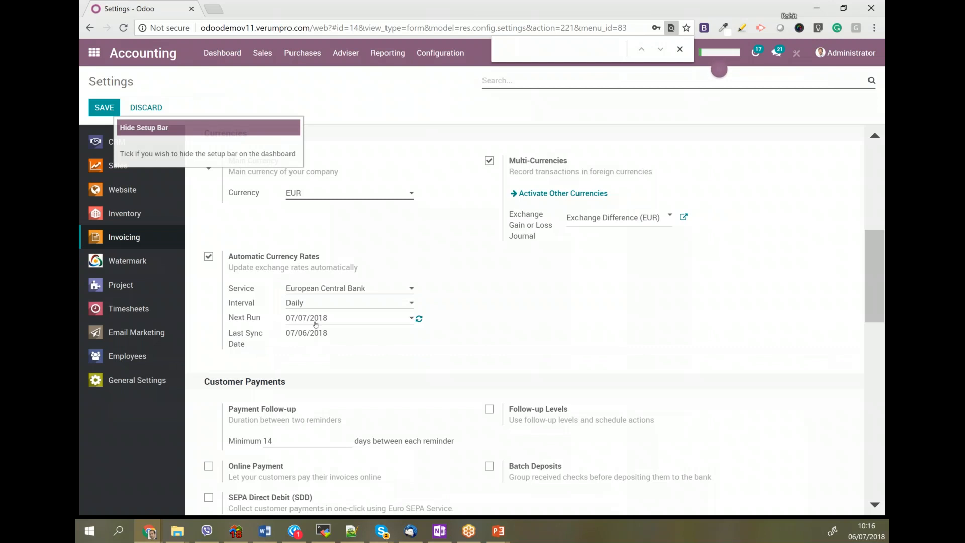
scroll(316, 325, "up", 6)
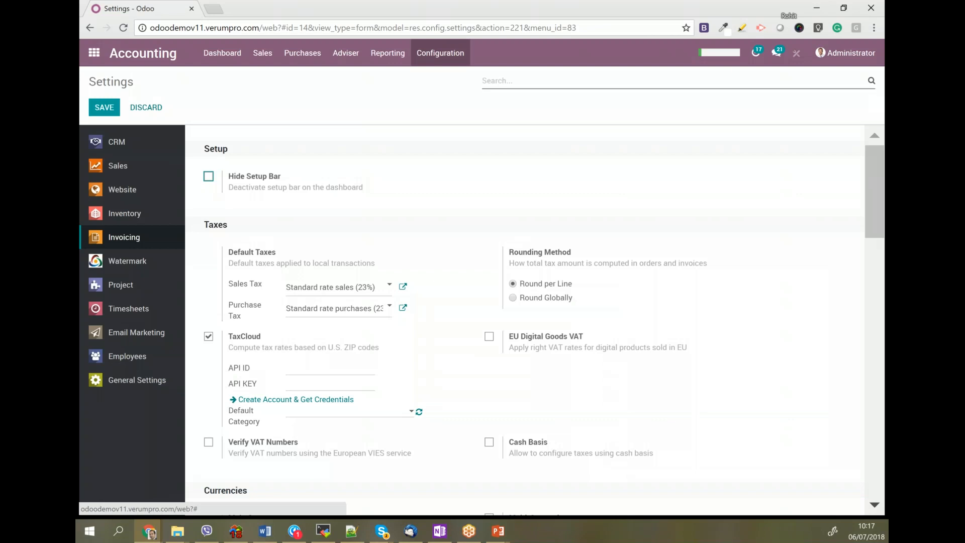
left_click(440, 53)
left_click(456, 156)
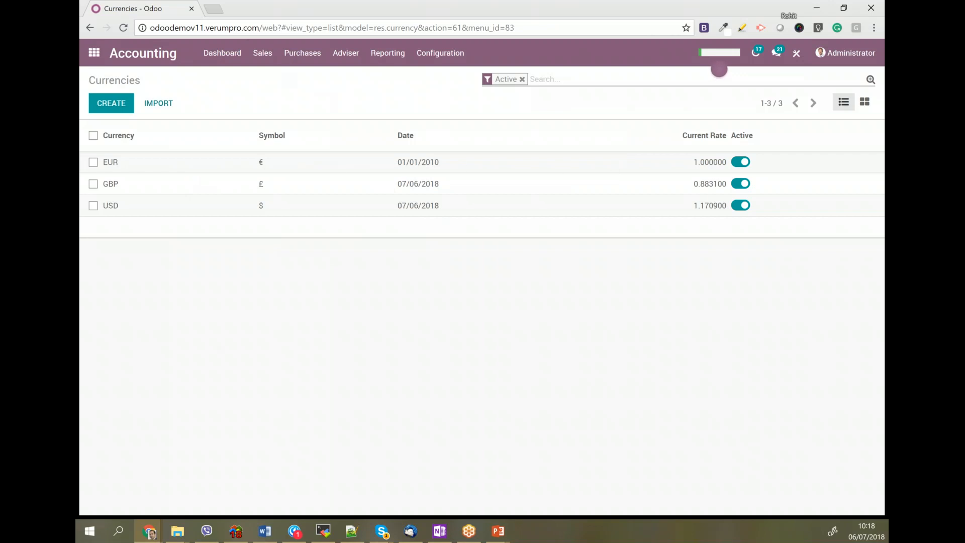
Step: Open the customer invoices list and start a new invoice
left_click(262, 53)
left_click(296, 100)
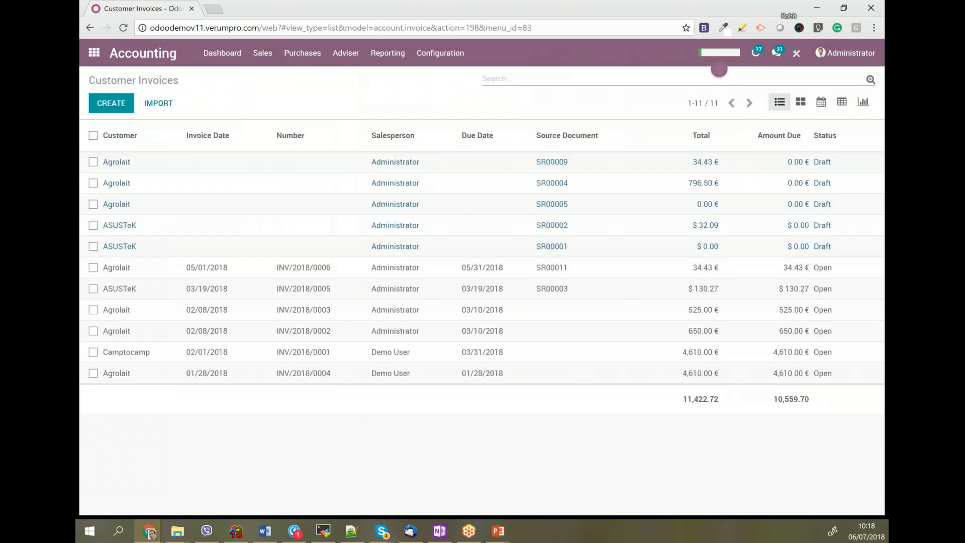
left_click(111, 103)
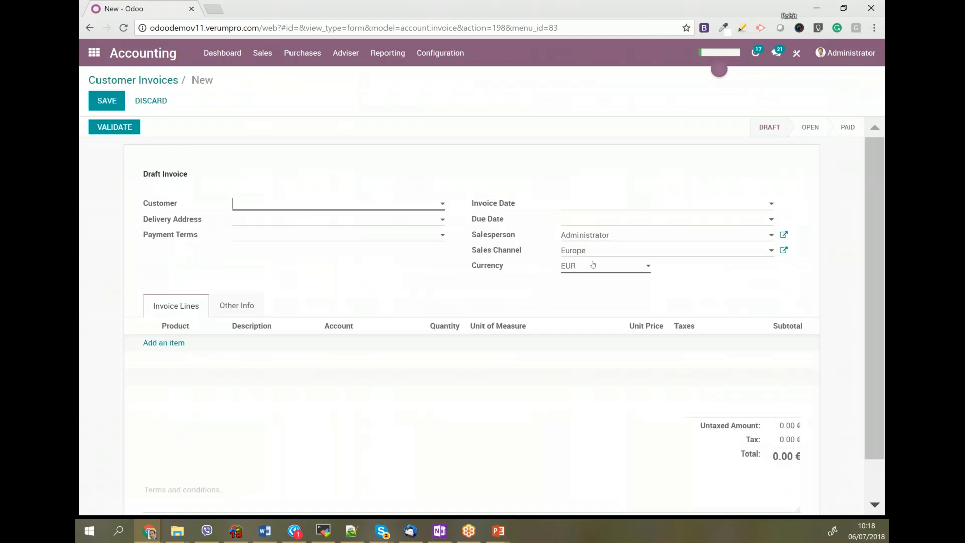
Step: Set the draft invoice's currency to GBP and its customer to Camptocamp
left_click(593, 266)
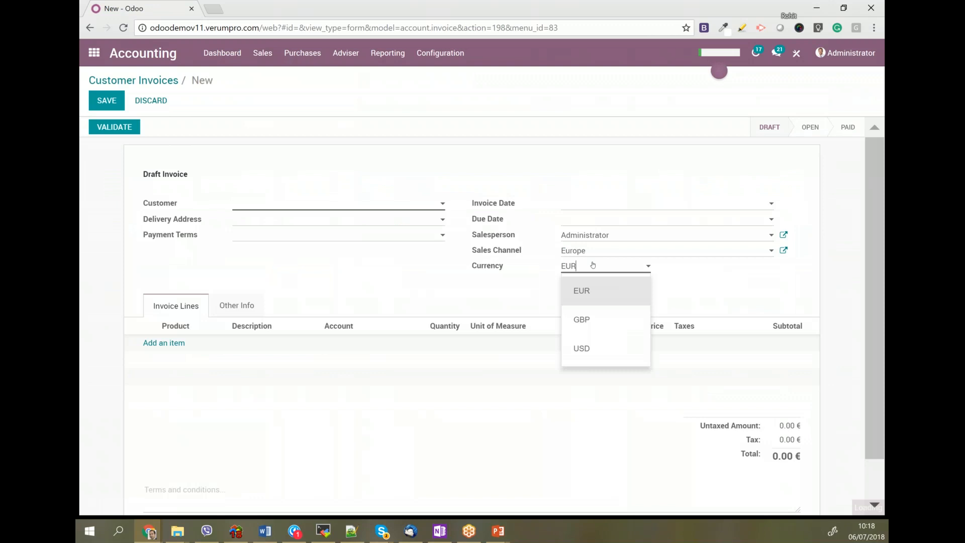
left_click(591, 328)
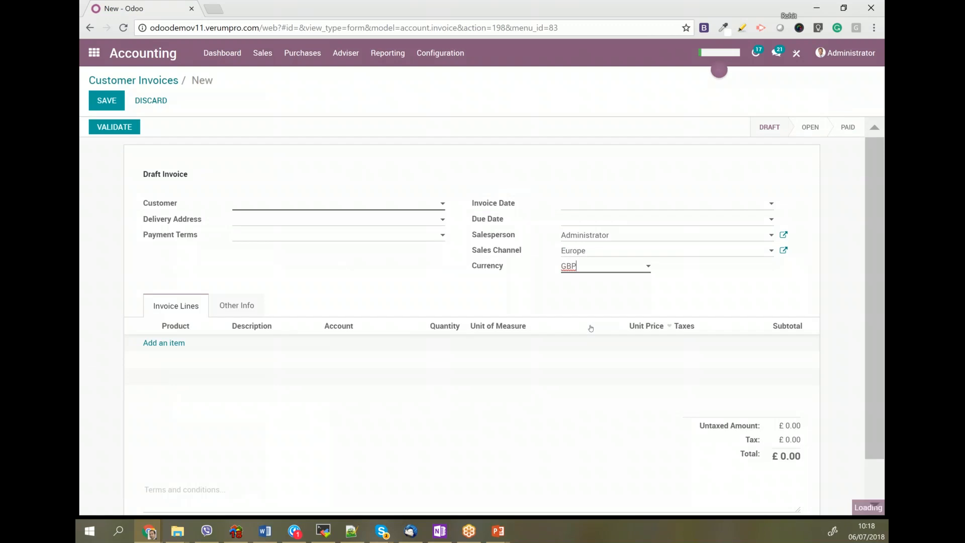
left_click(303, 204)
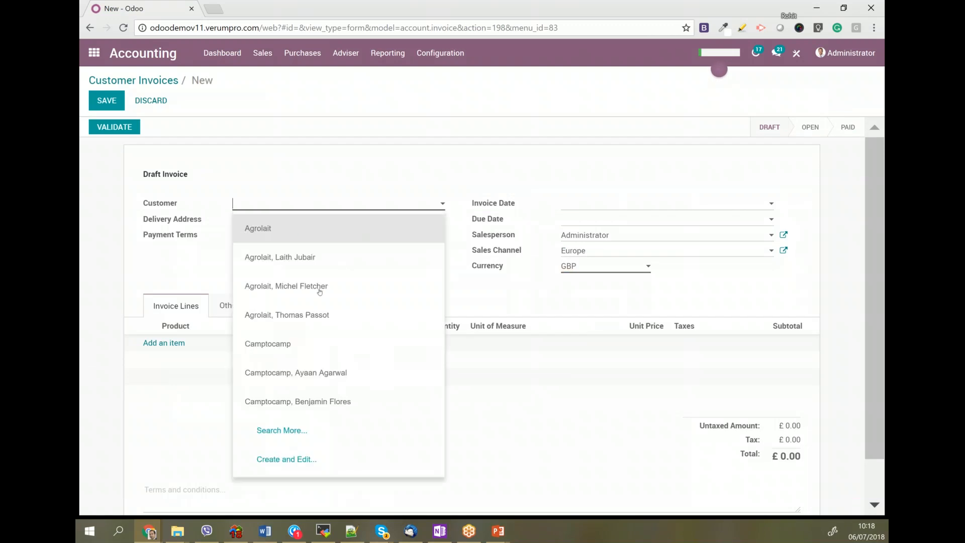
left_click(317, 342)
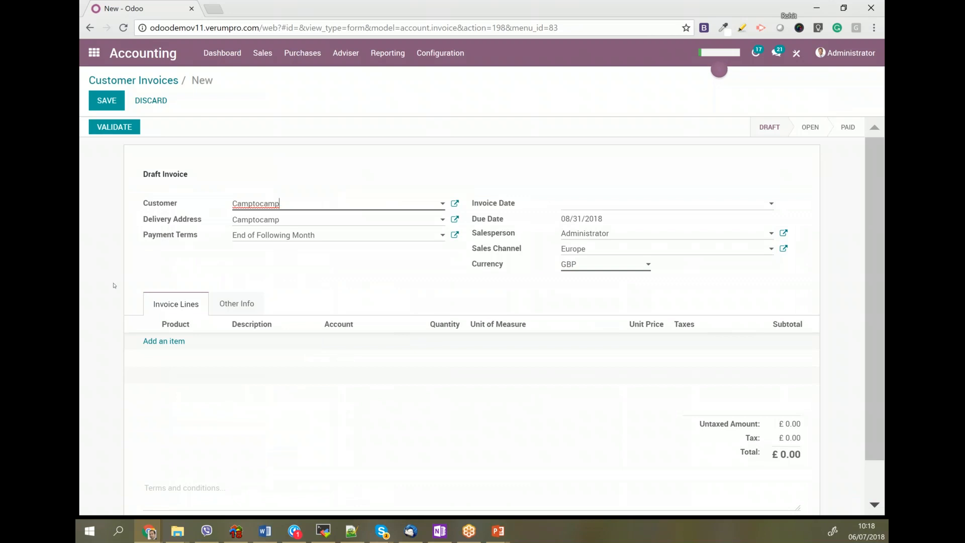
Step: Add an invoice line for the product [C-Case] Computer Case
scroll(112, 281, "down", 1)
left_click(171, 299)
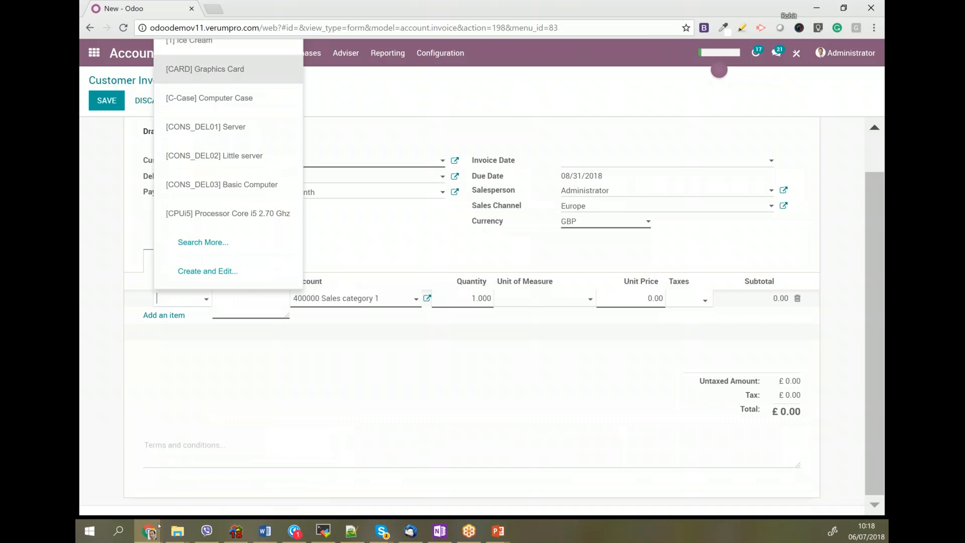
key("Down")
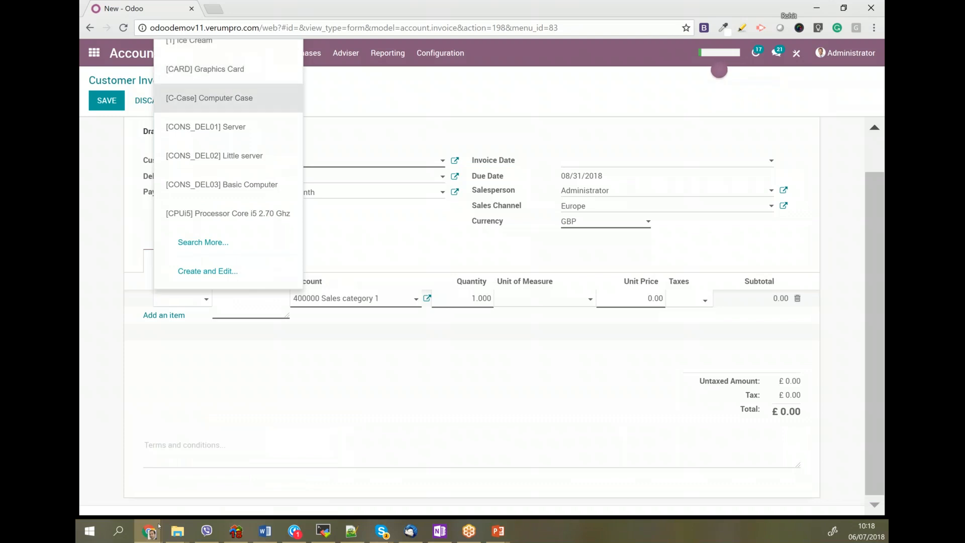
key("Return")
key("Tab")
key("Tab")
key("Tab")
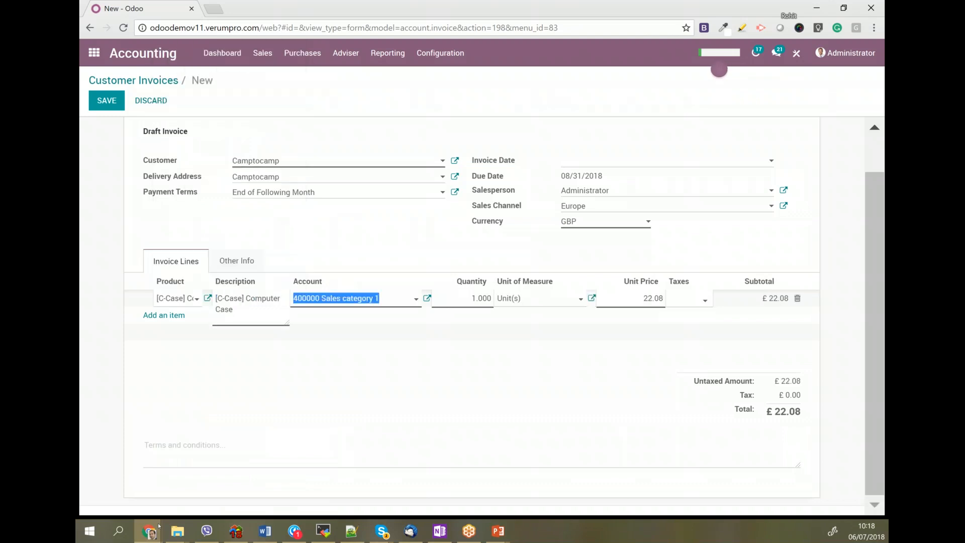
Step: Set the unit price of the Computer Case line to 100
key("Tab")
key("Tab")
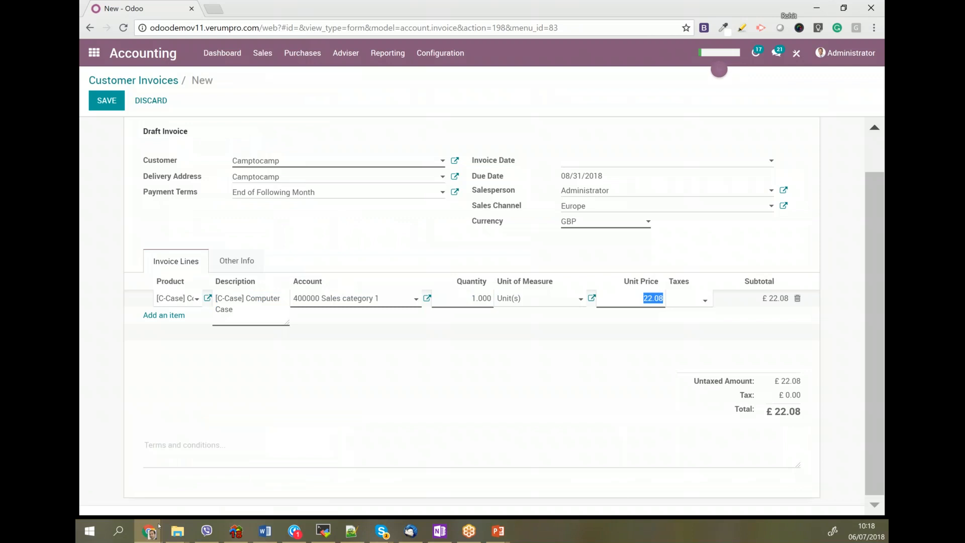
key("Right")
key("ctrl+a")
key("BackSpace")
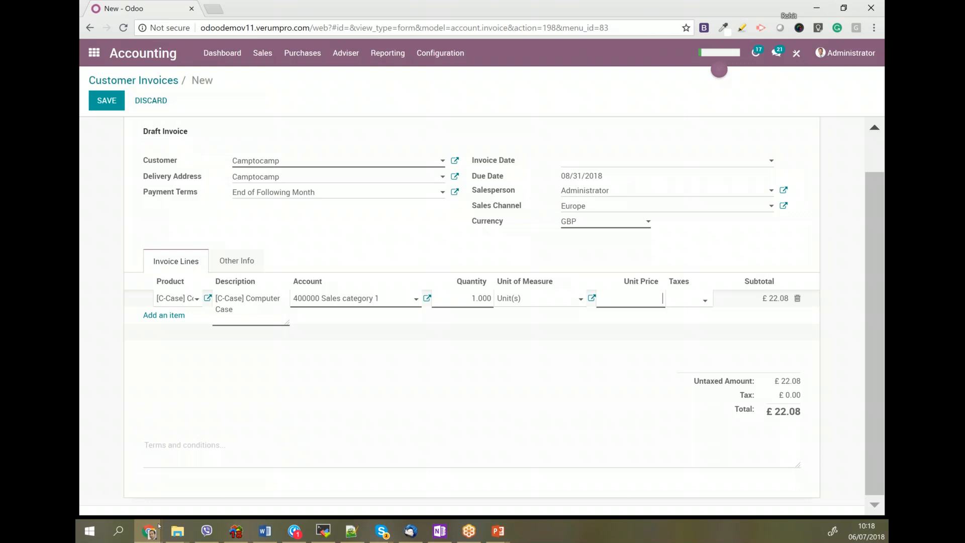
type("100")
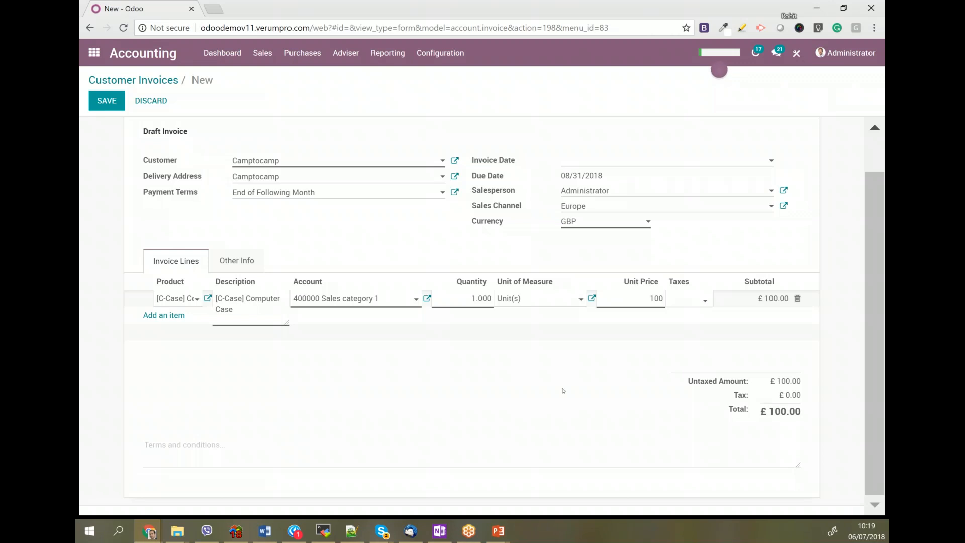
Step: Save the draft GBP invoice and validate it
left_click(106, 101)
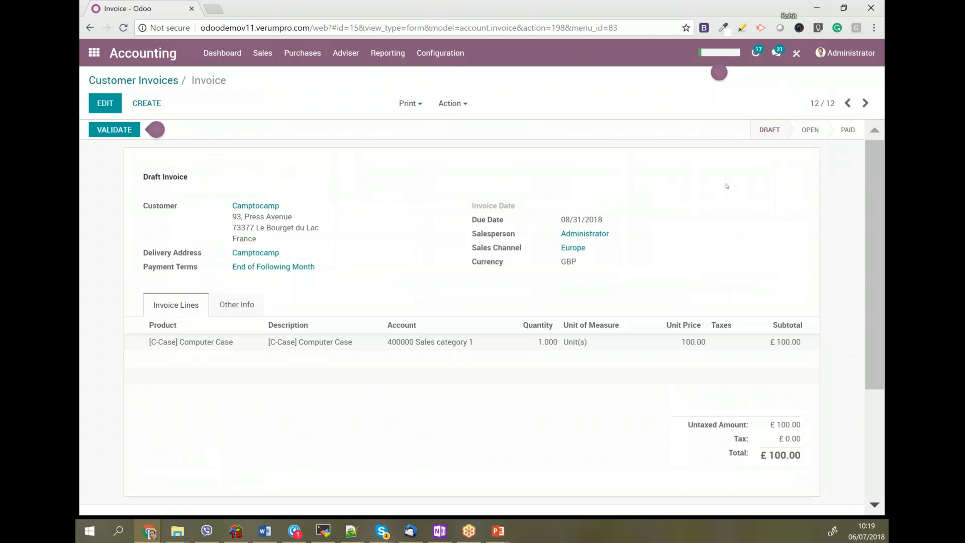
left_click(115, 129)
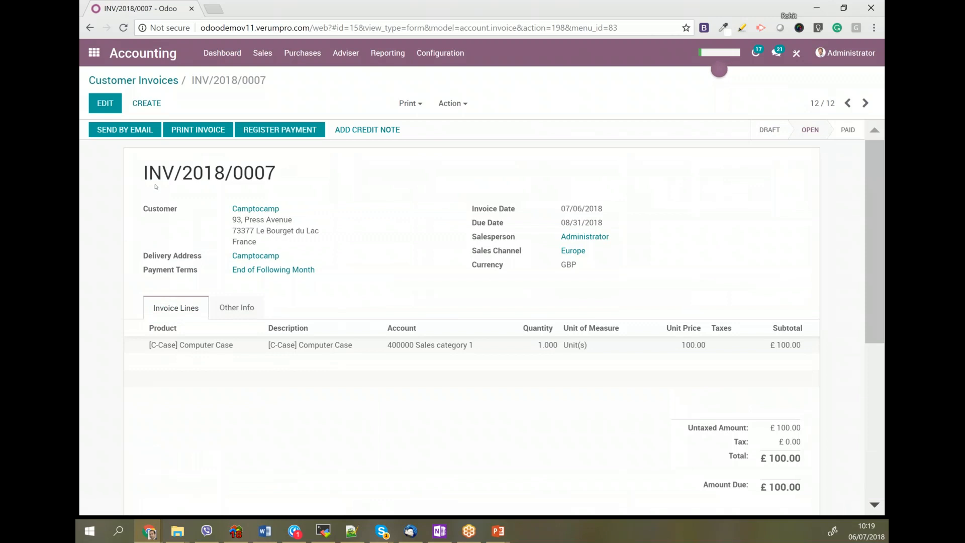
left_click_drag(278, 176, 204, 174)
left_click(126, 148)
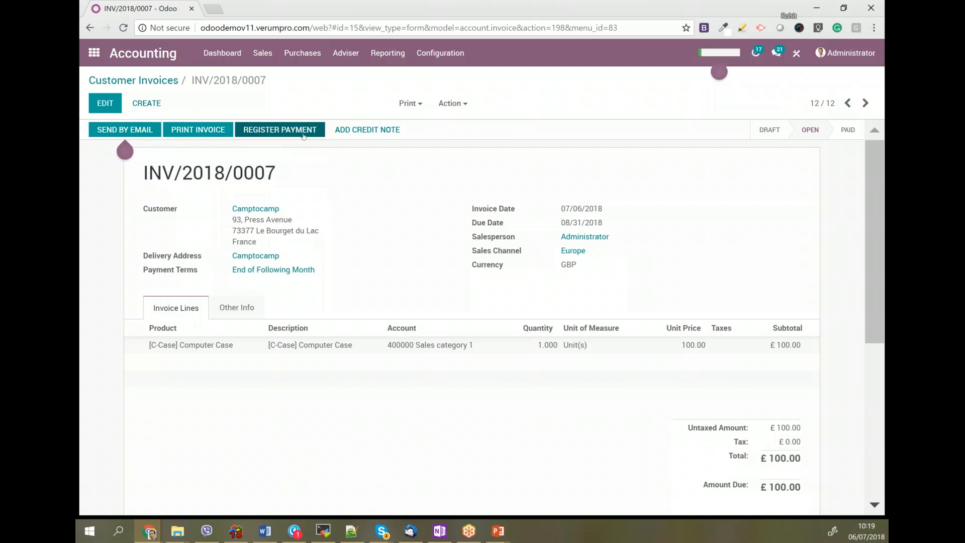
Step: Open the journal entry linked in the validated invoice's other information to examine its amounts in both currencies
left_click(237, 307)
scroll(192, 312, "down", 1)
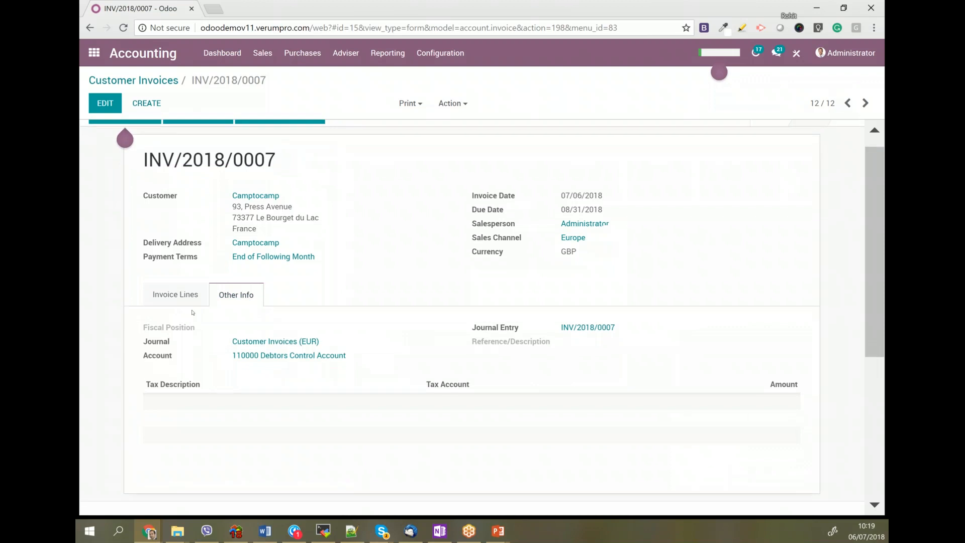
left_click(603, 327)
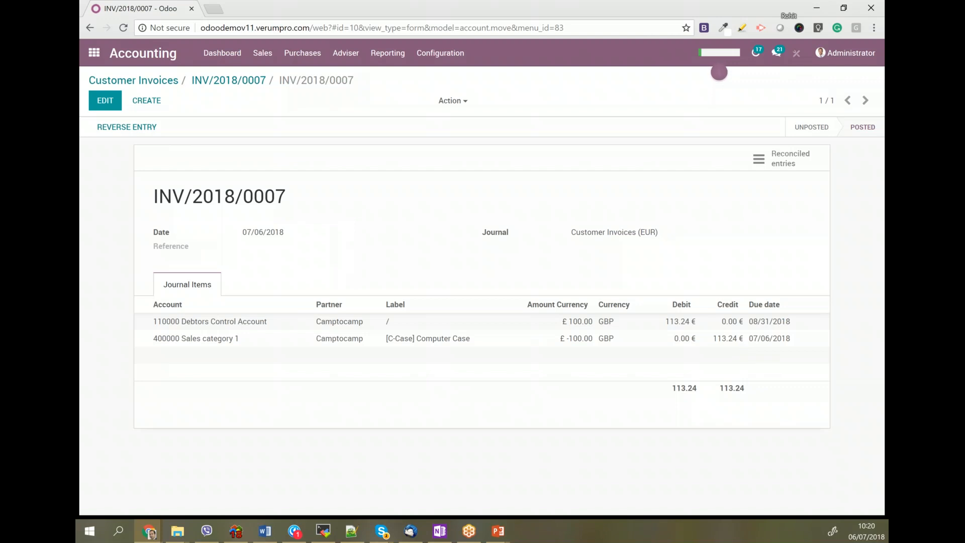
Step: Open the GBP currency from the configured currencies and display its list of exchange rates
left_click(244, 81)
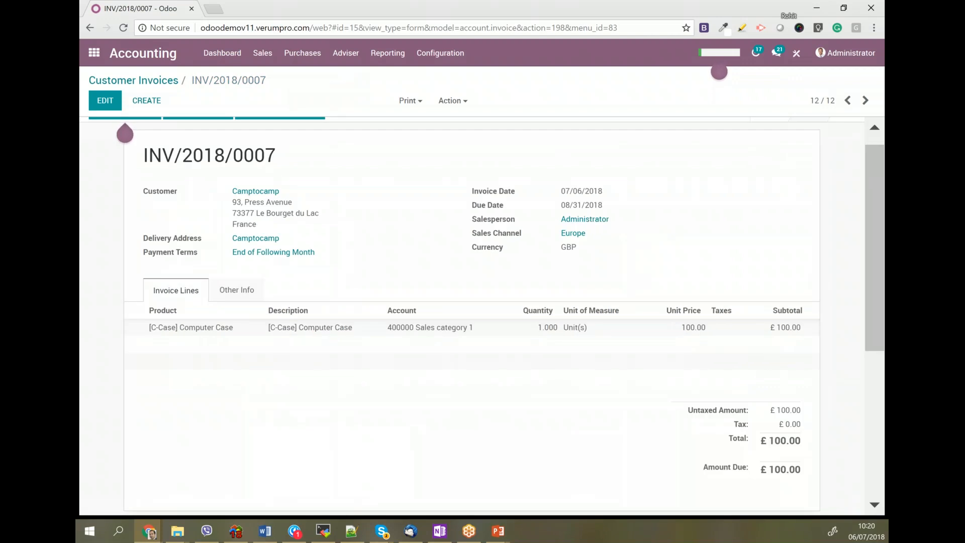
left_click(440, 53)
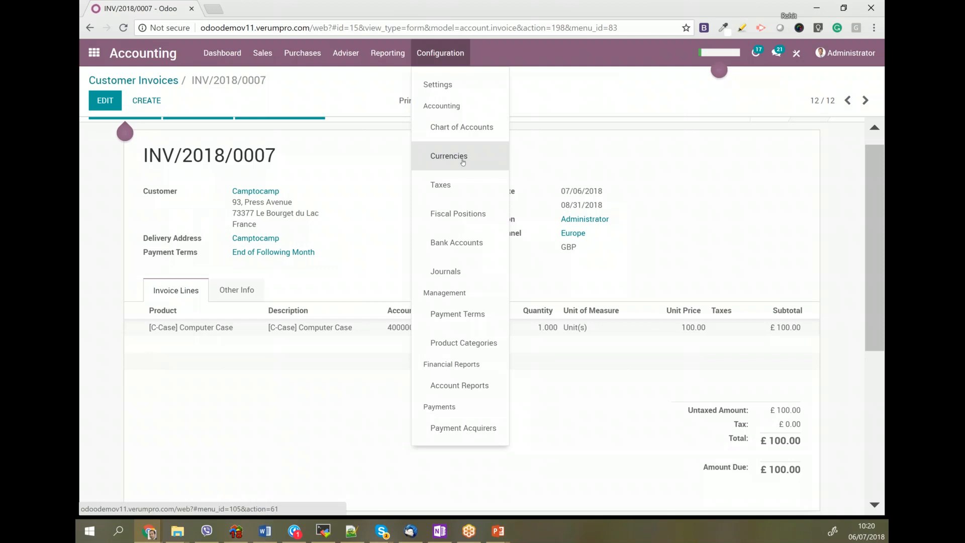
left_click(463, 162)
left_click(272, 184)
left_click(103, 100)
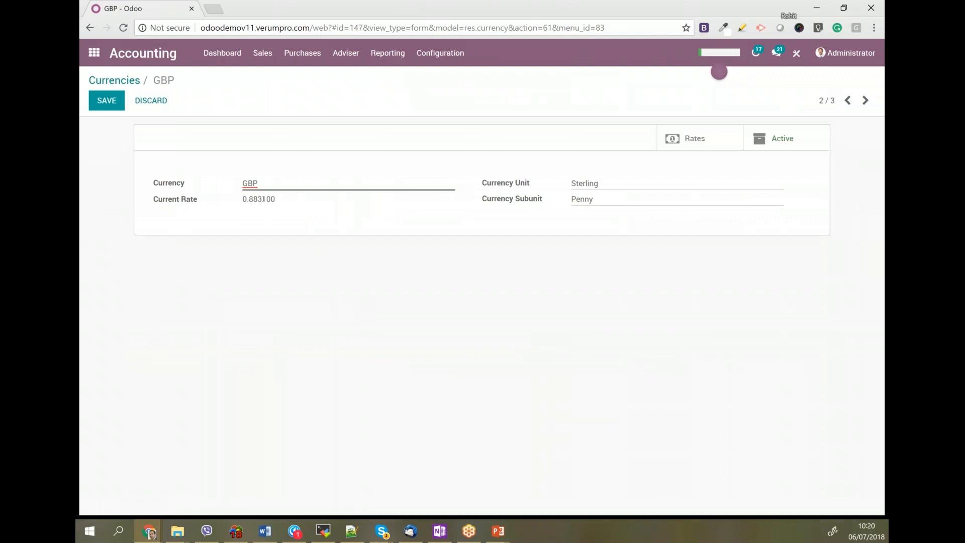
left_click(688, 139)
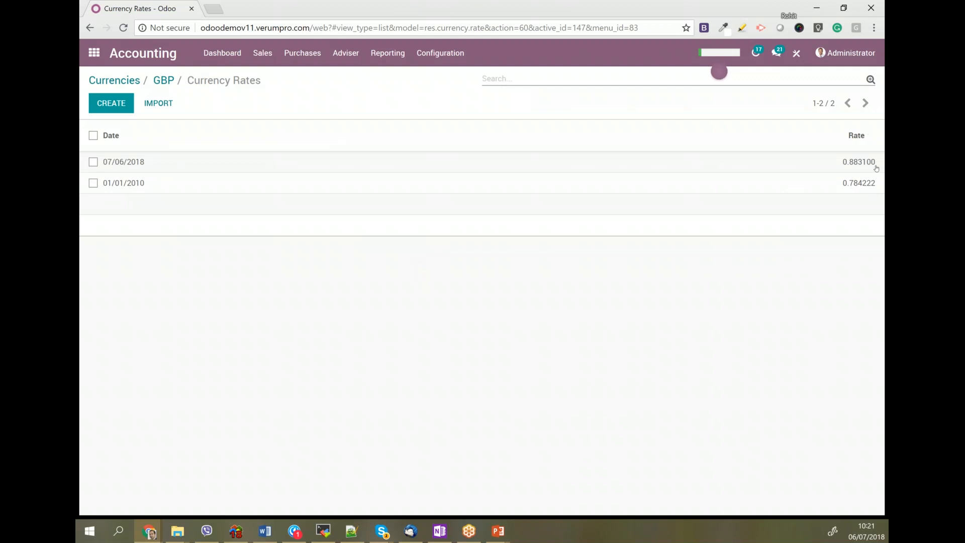
Step: Add a GBP rate of 0.9 dated 07/06/2018 and try to save it
left_click(116, 107)
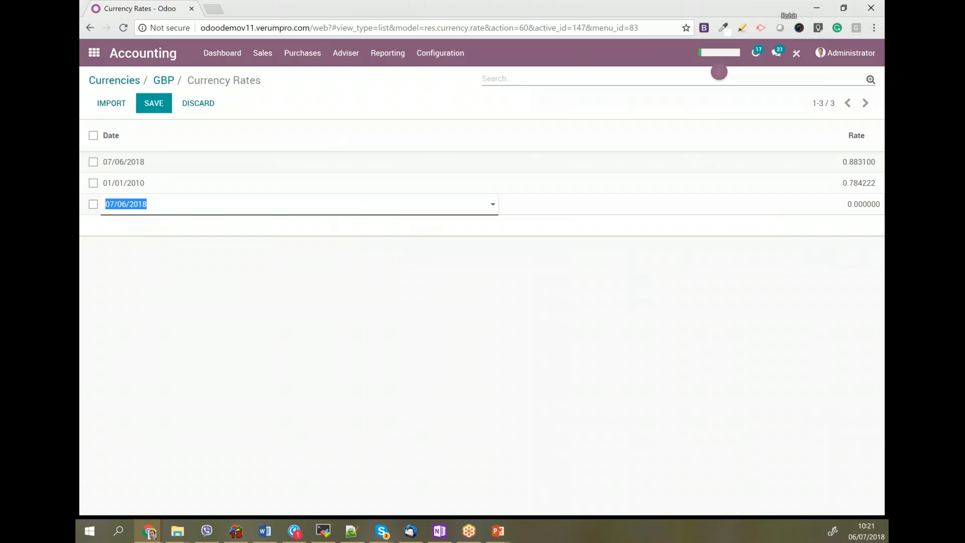
left_click(832, 204)
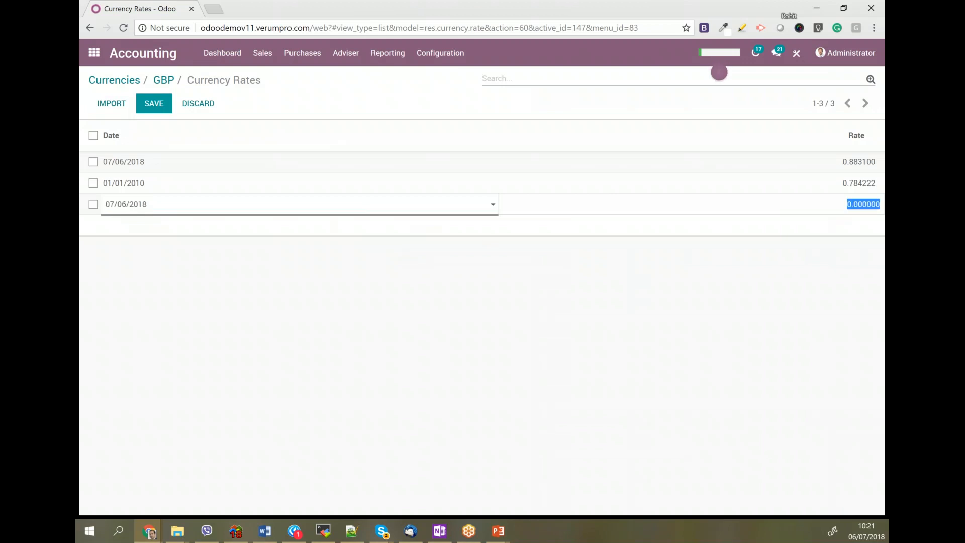
type("0.9")
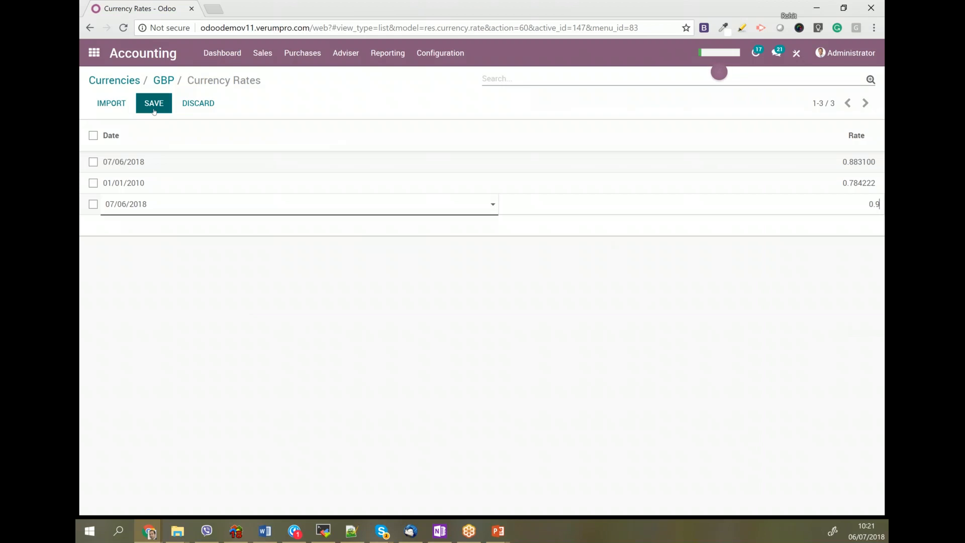
left_click(154, 110)
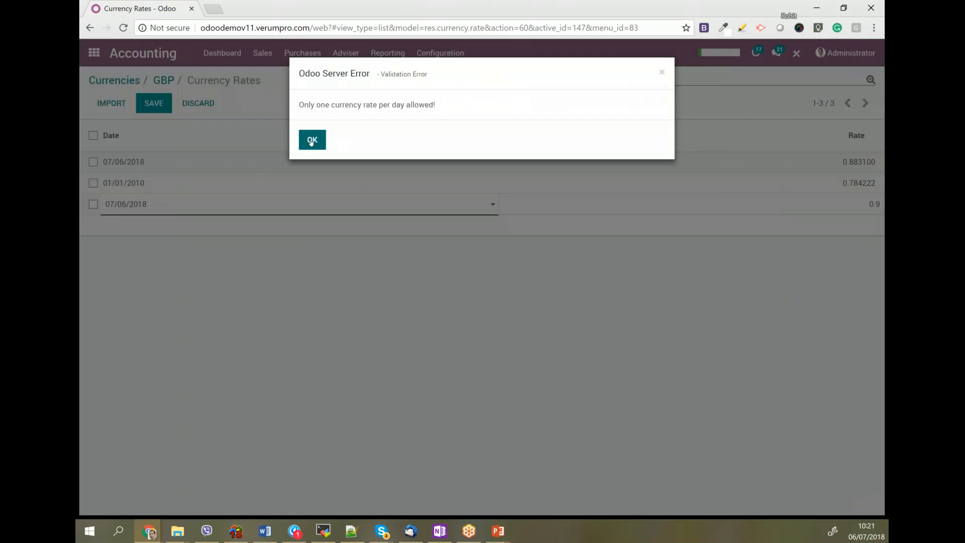
left_click(311, 141)
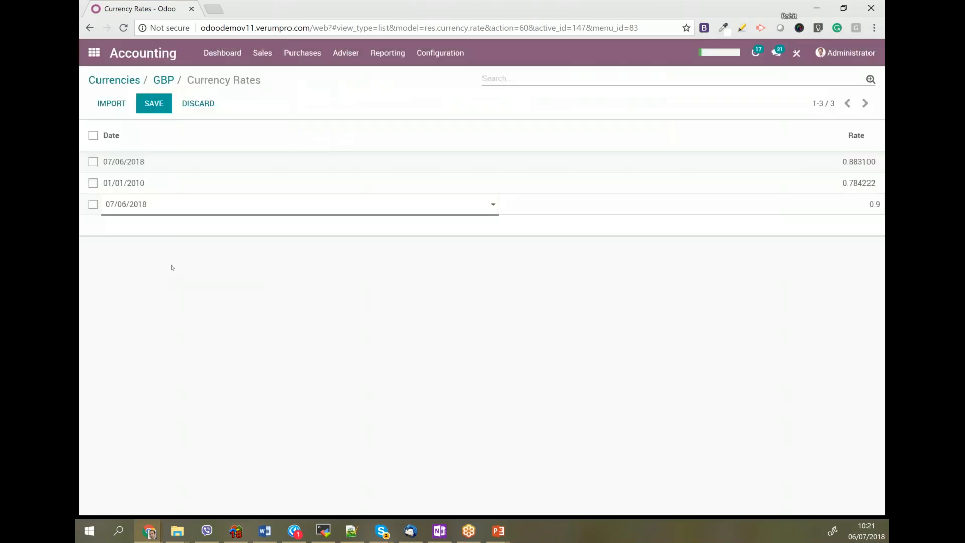
Step: Select the existing 07/06/2018 rate of 0.883100 and try to delete it
left_click(118, 160)
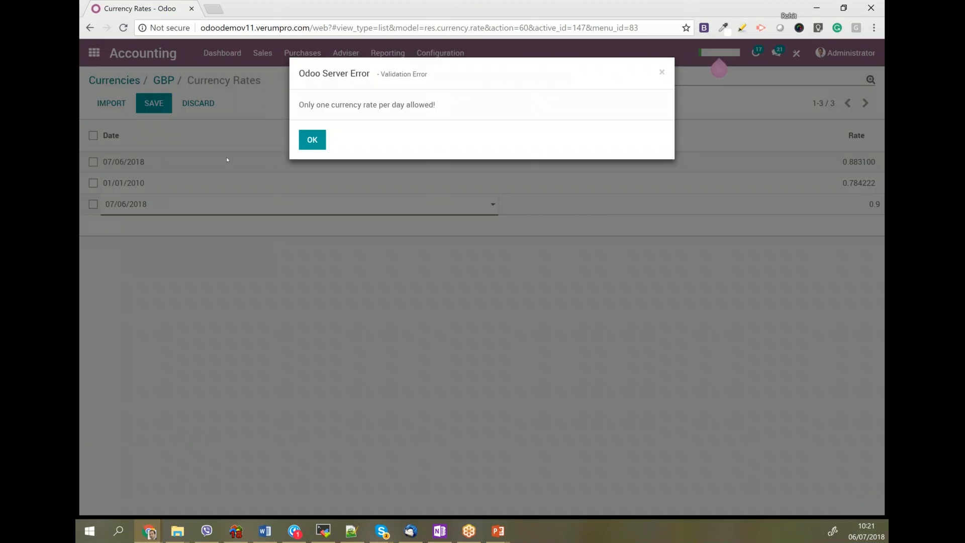
left_click(311, 141)
left_click(93, 162)
left_click(456, 103)
left_click(312, 140)
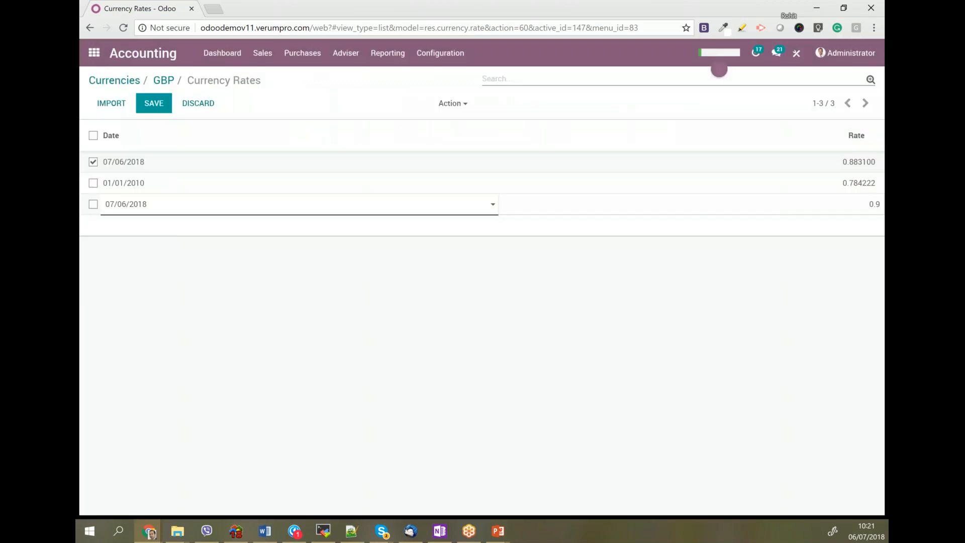
left_click(747, 289)
left_click(312, 139)
Step: Set the date of the new 0.9 rate to 07/07/2018 and save it
left_click(135, 210)
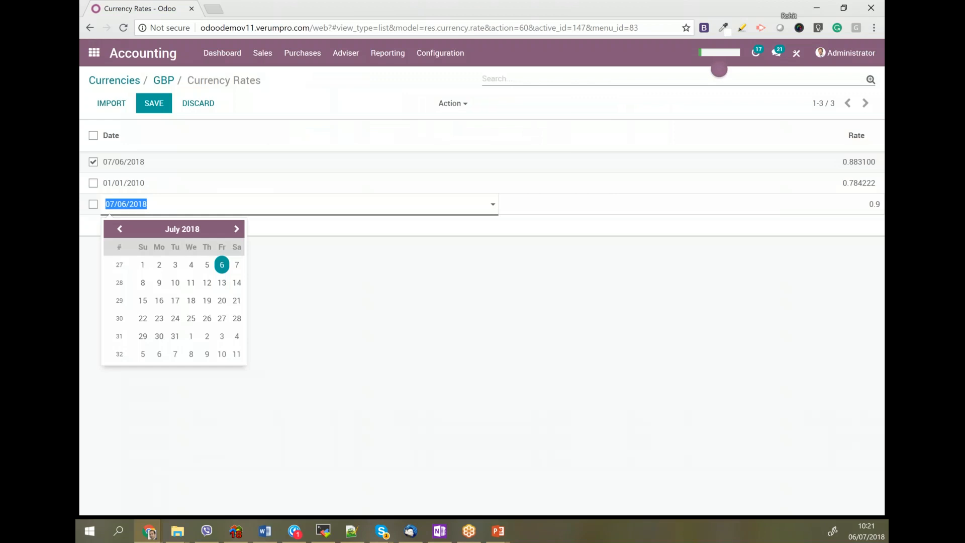
left_click(236, 266)
left_click(154, 103)
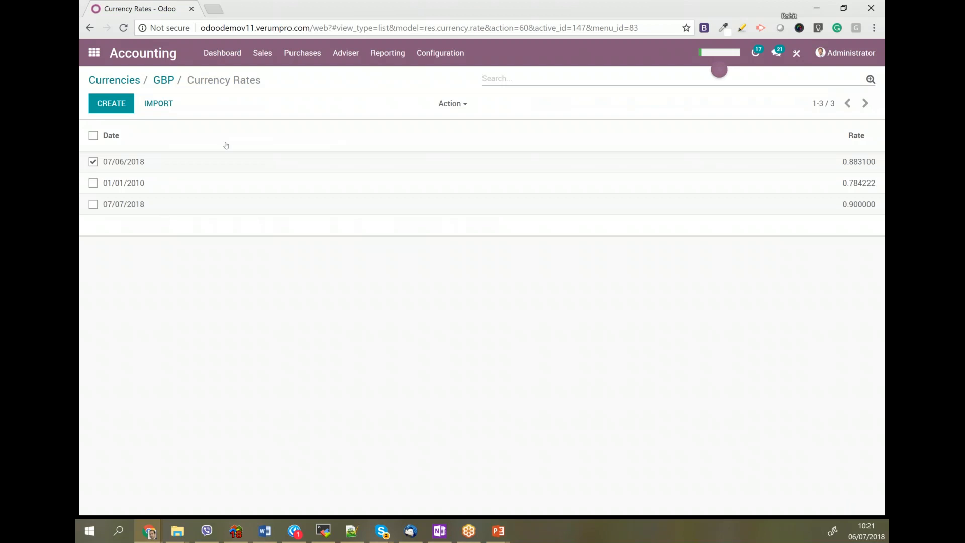
Step: Delete the selected GBP rate dated 07/06/2018
left_click(450, 103)
left_click(456, 161)
left_click(312, 138)
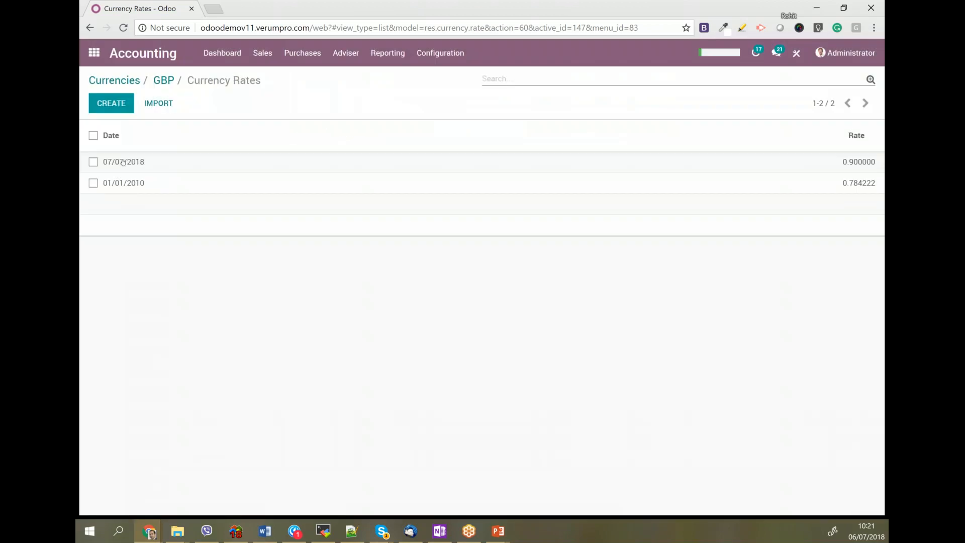
Step: Change the date of the 0.9 GBP rate to 07/06/2018 and save the rate
left_click(117, 162)
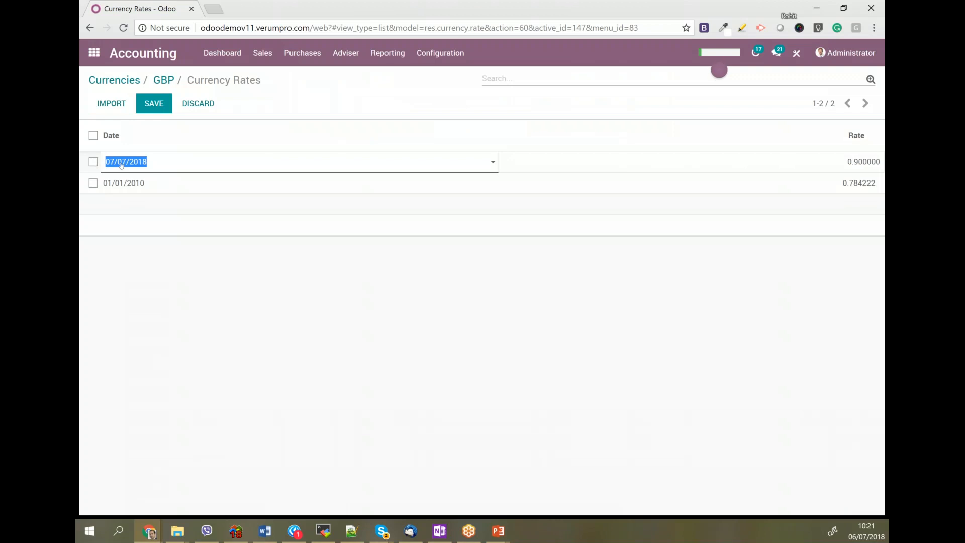
left_click(114, 165)
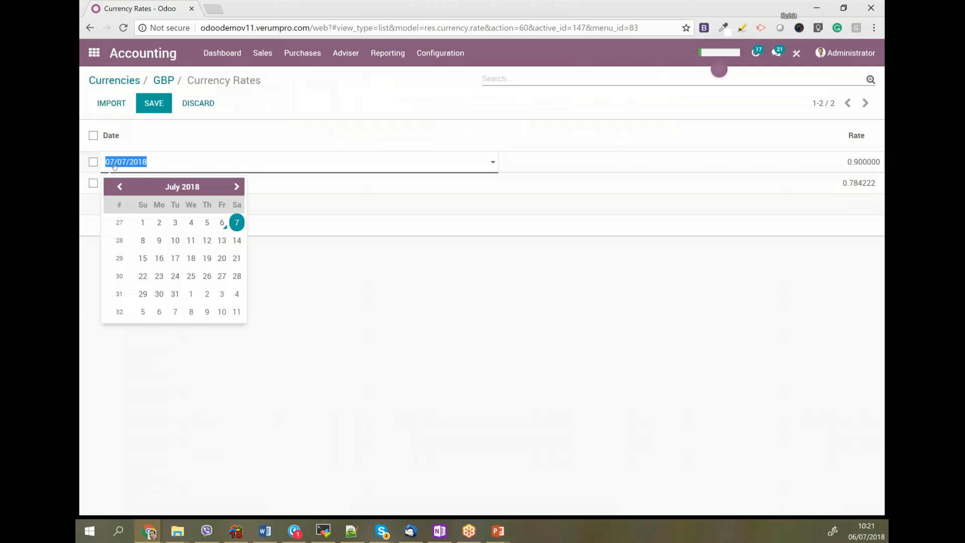
left_click(220, 226)
left_click(154, 103)
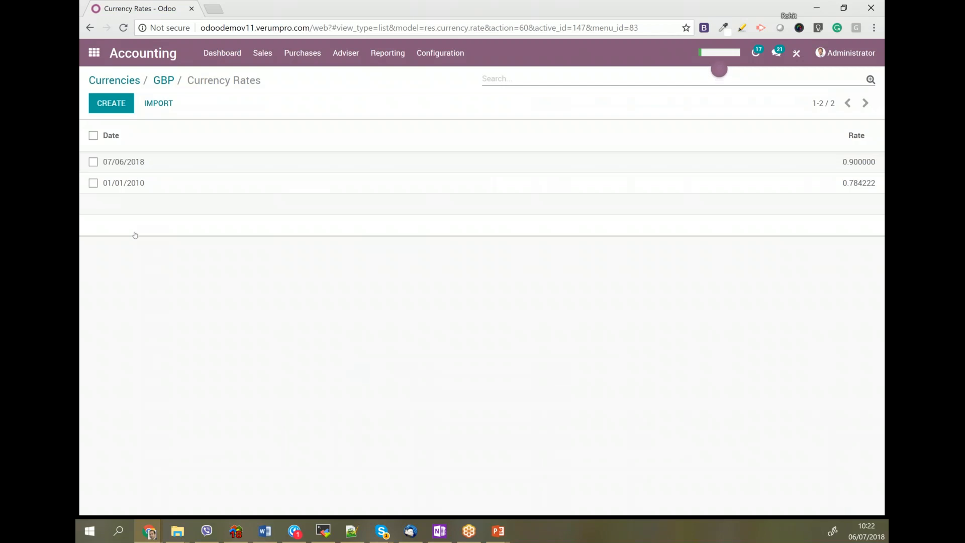
Step: Open customer invoice INV/2018/0007, examine the euro amounts in its linked journal entry, and return to the invoice
left_click(263, 53)
left_click(289, 103)
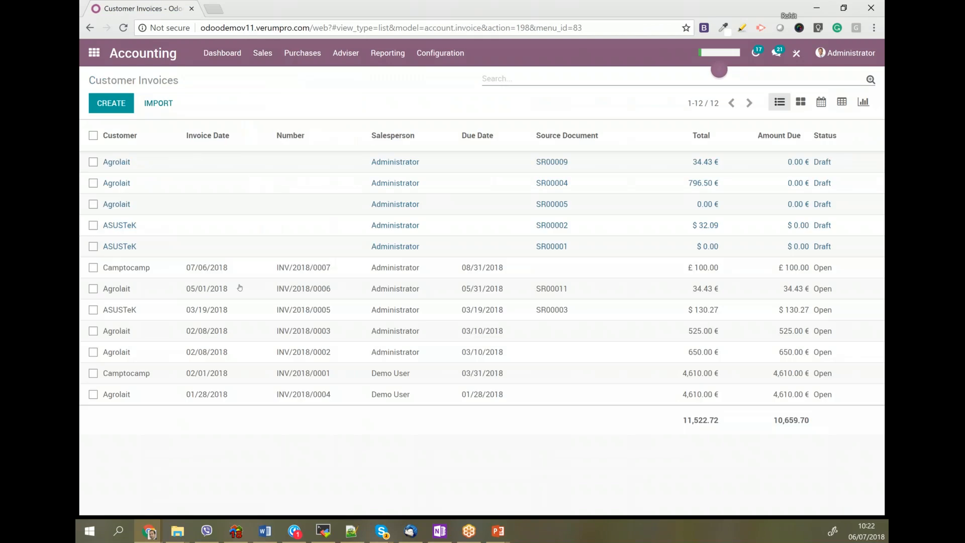
left_click(128, 272)
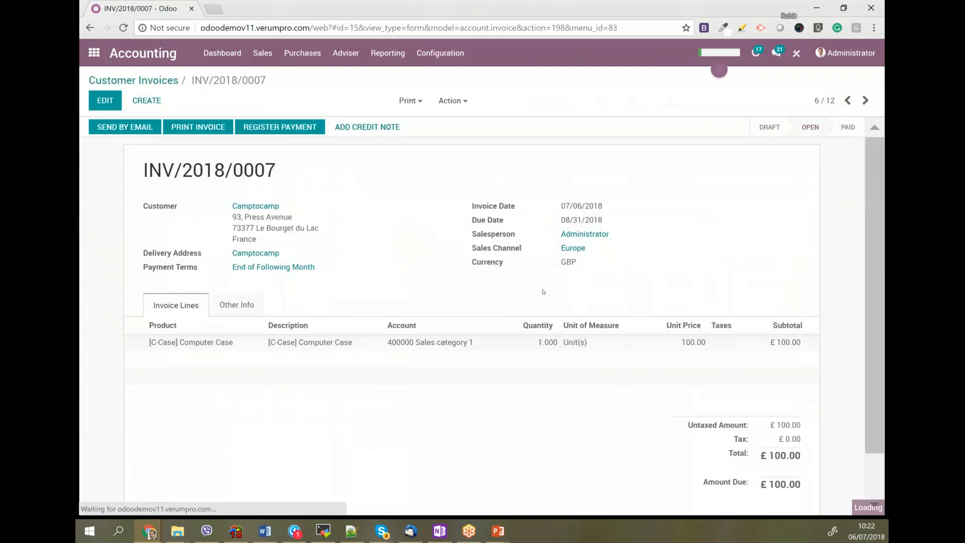
left_click(231, 304)
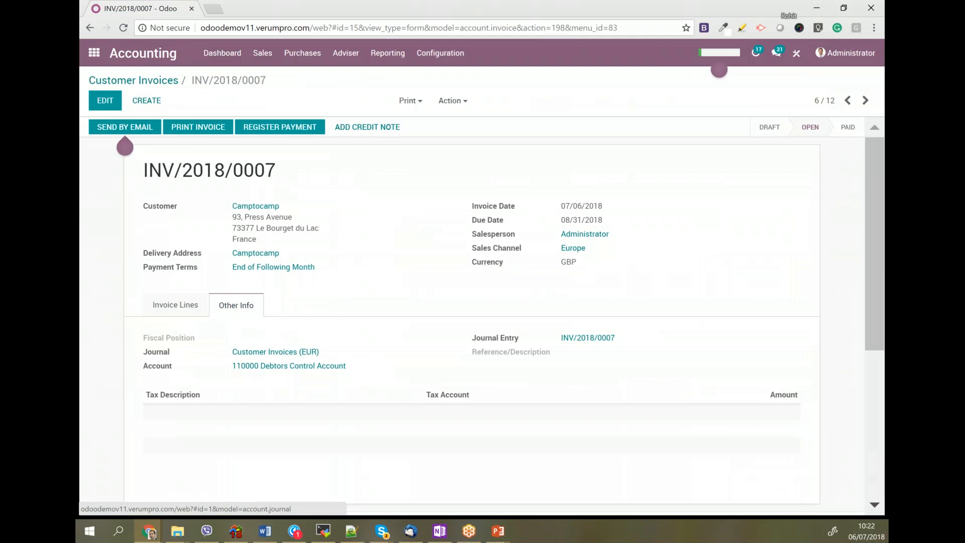
left_click(586, 338)
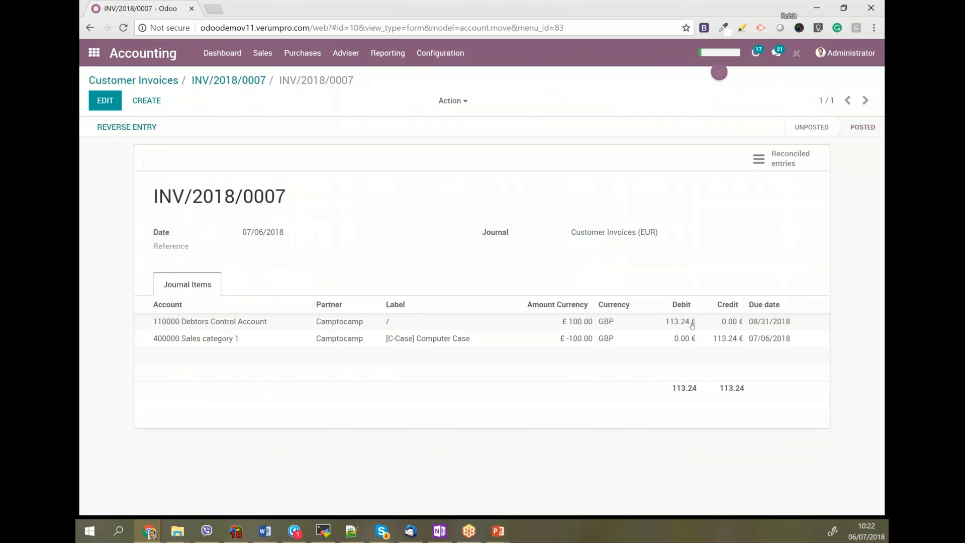
left_click(233, 81)
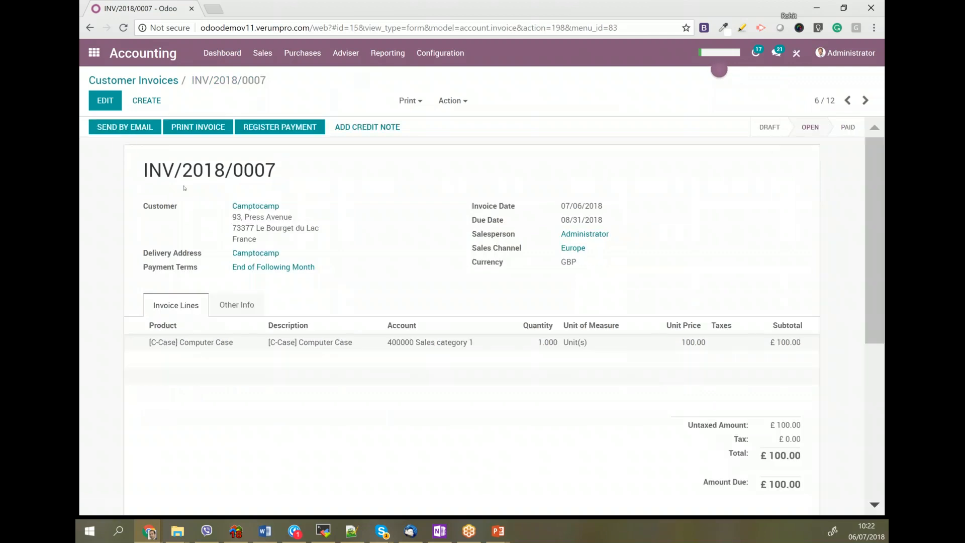
Step: Register and validate a payment of 100.00 GBP on the invoice using the Bank (EUR) journal, dated 07/06/2018
left_click(265, 127)
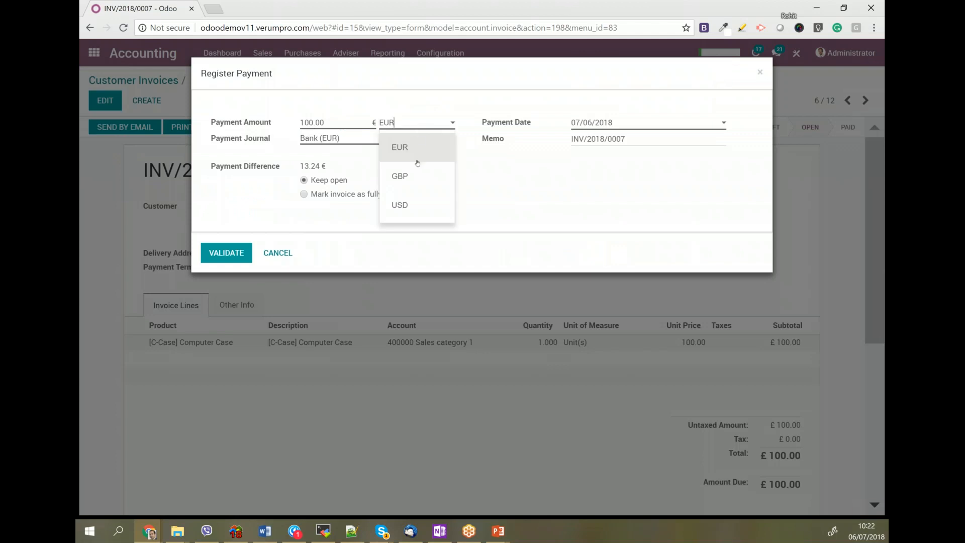
left_click(407, 176)
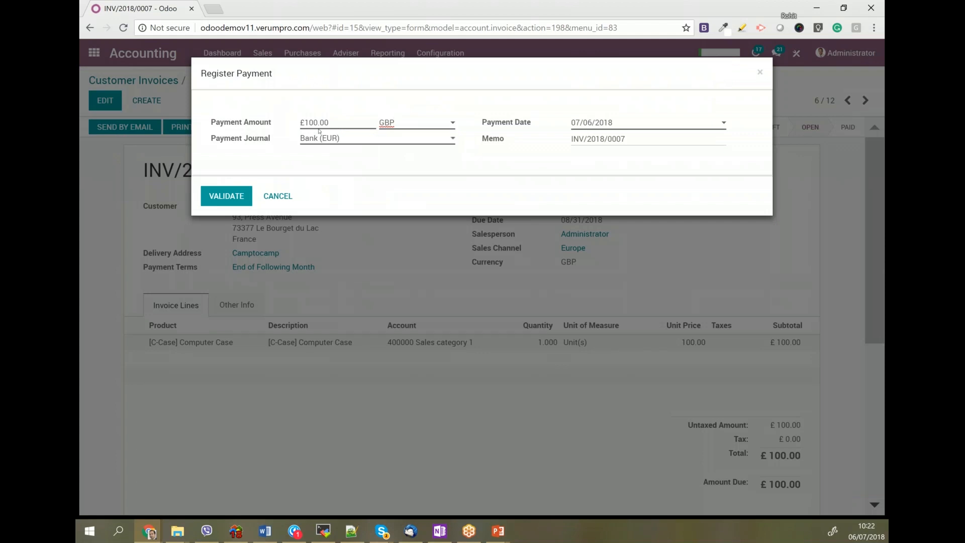
left_click(341, 138)
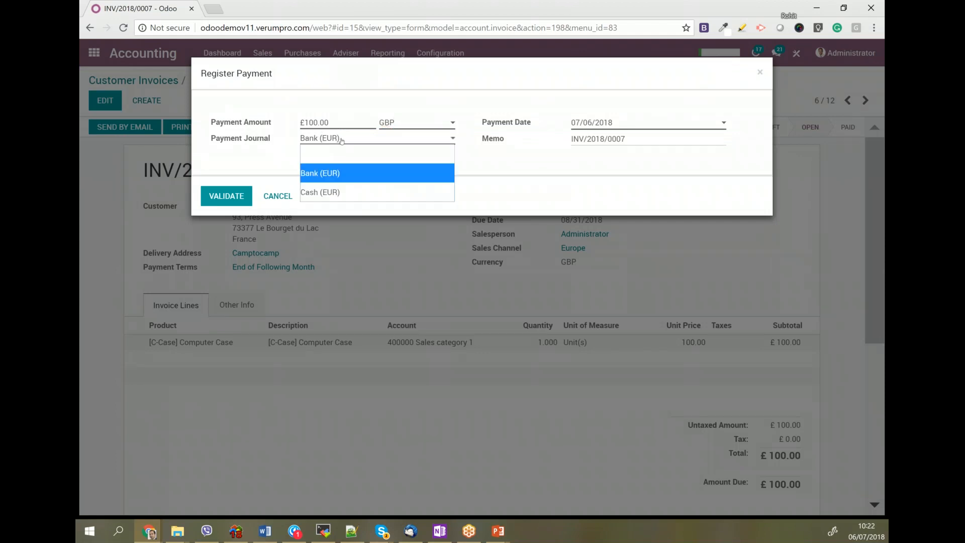
left_click(342, 174)
left_click(401, 124)
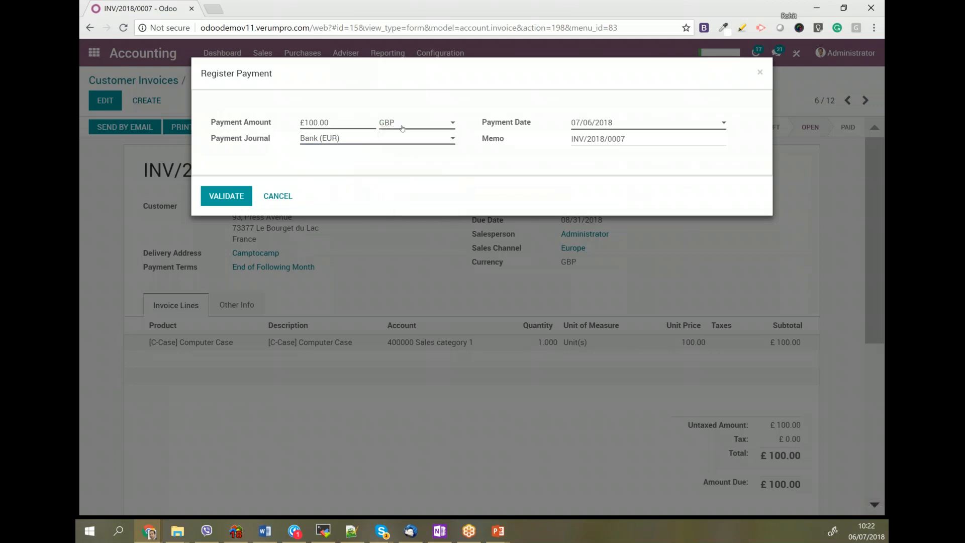
left_click(389, 122)
left_click(316, 182)
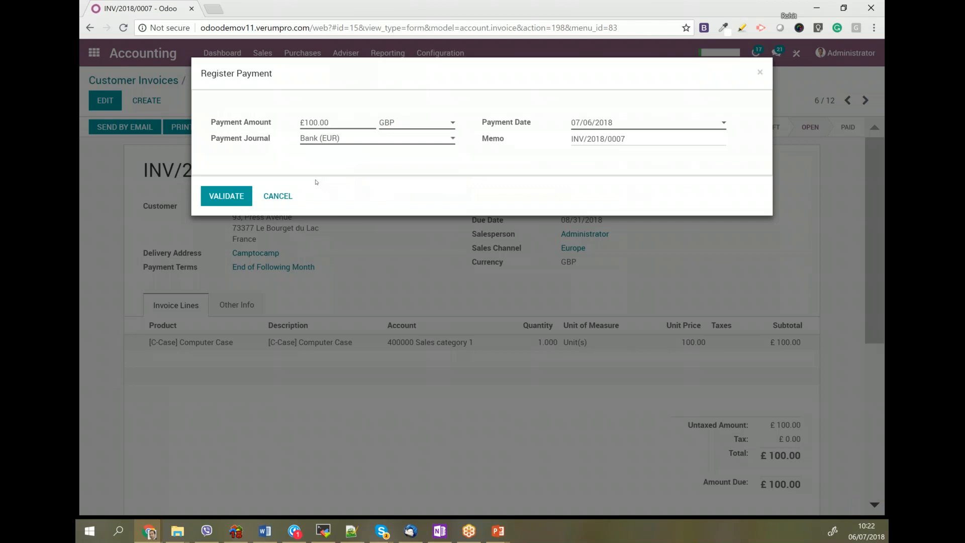
left_click(226, 197)
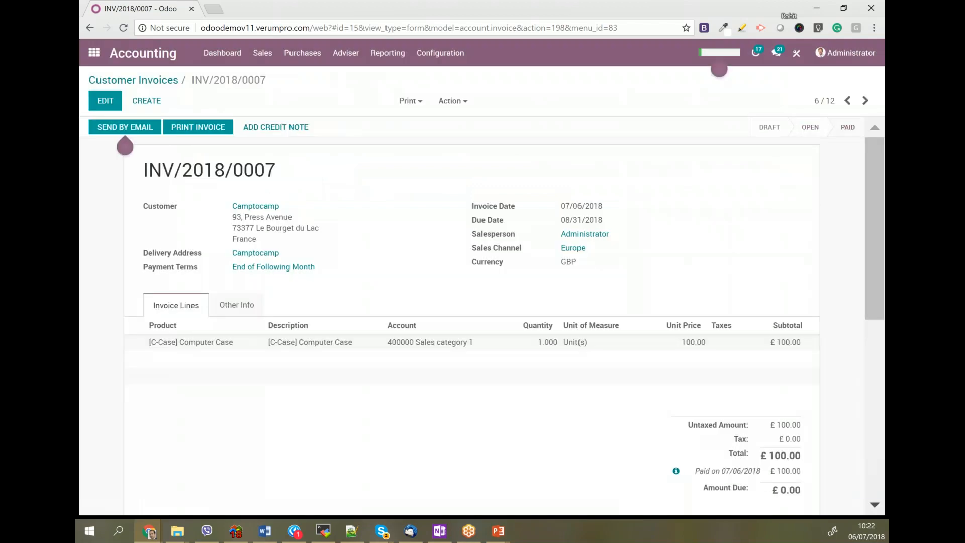
Step: Open the Camptocamp exchange difference entry EXCH/2018/0001 from the journal entries and examine its journal items
scroll(391, 384, "down", 5)
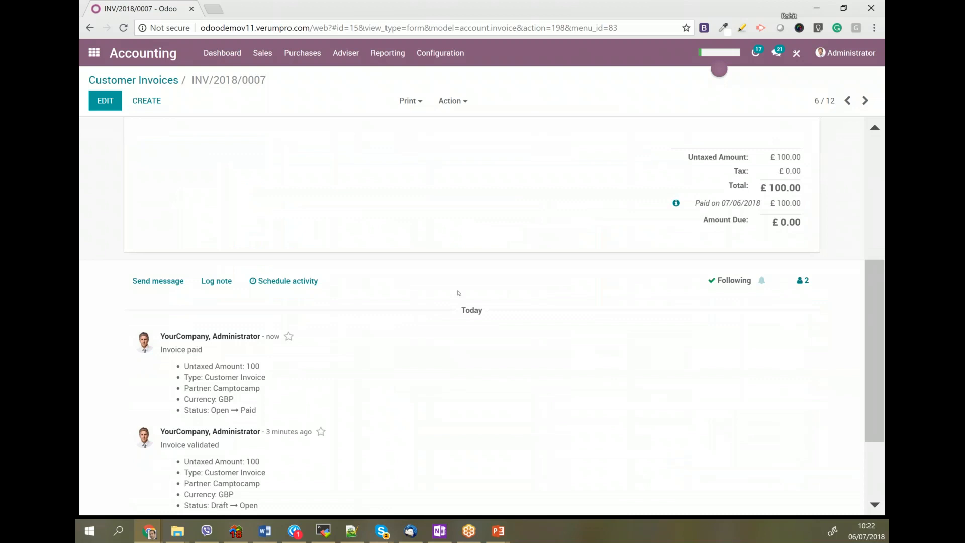
scroll(442, 293, "up", 5)
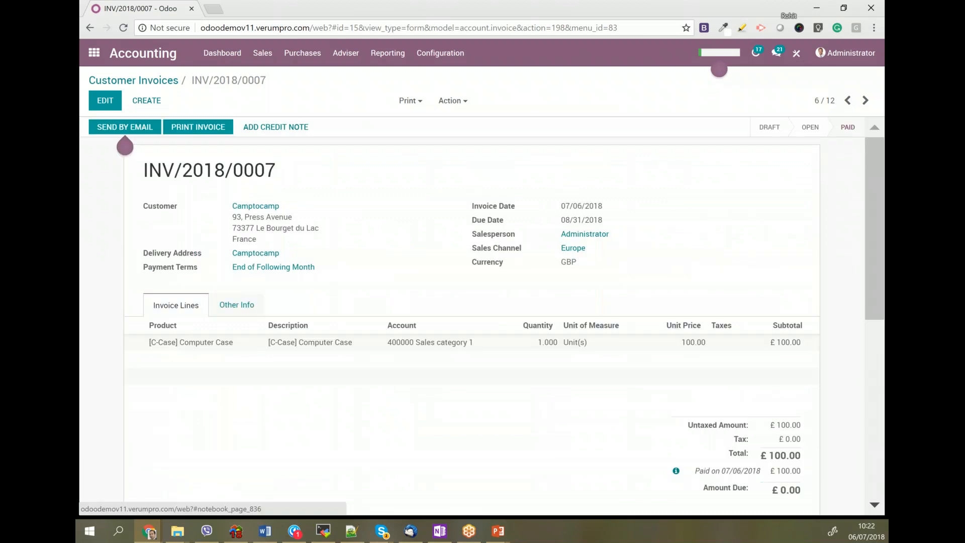
left_click(346, 52)
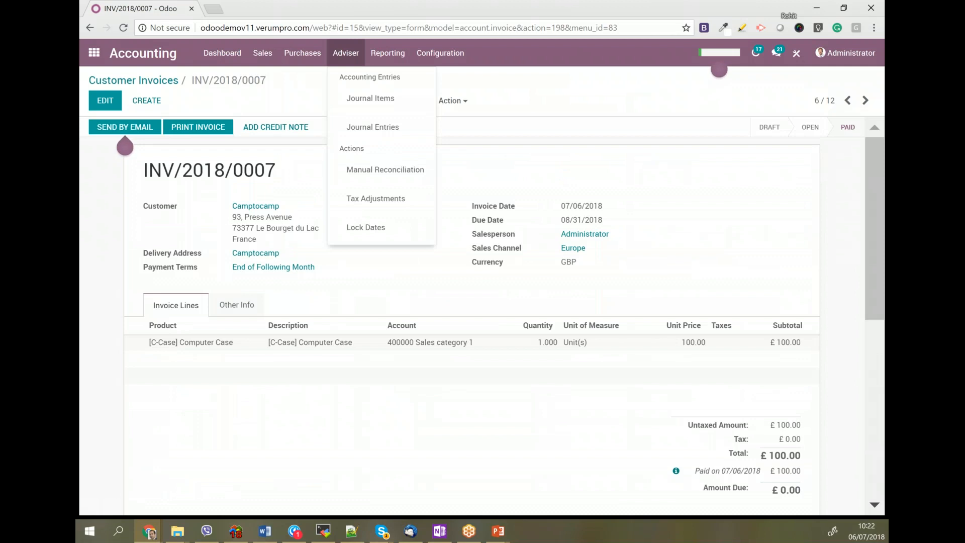
left_click(391, 129)
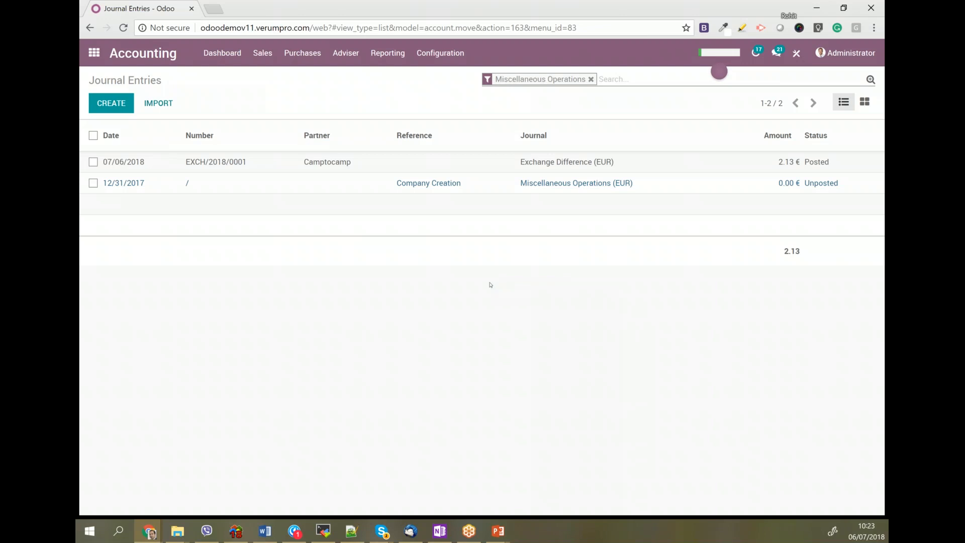
left_click(249, 162)
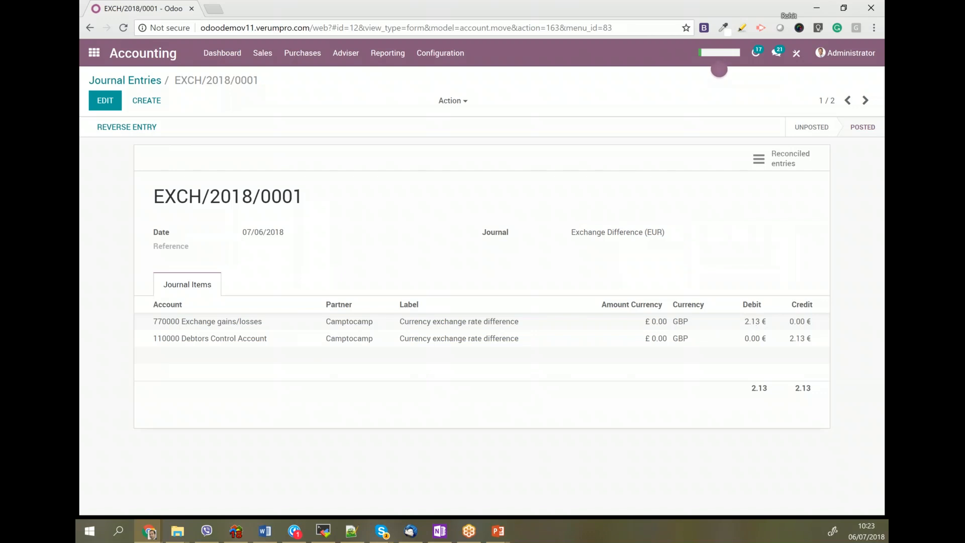
left_click(151, 80)
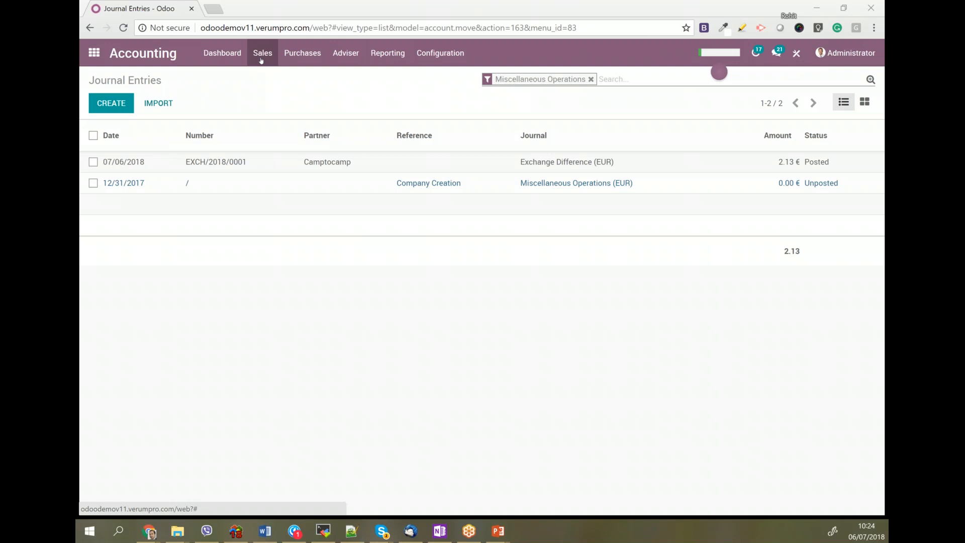
left_click(196, 162)
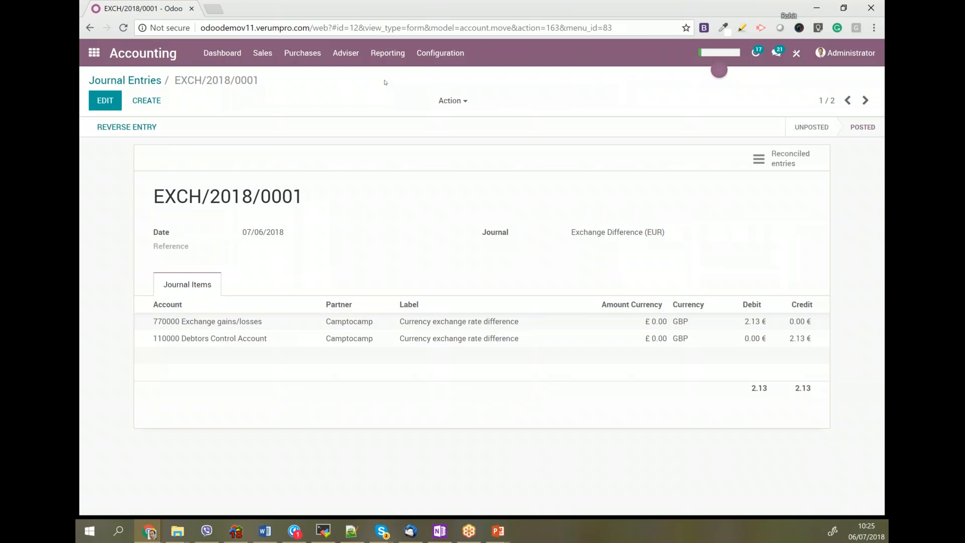
Step: Review the Aged Receivable report and the Aged Payable report as of 07/06/2018
left_click(387, 53)
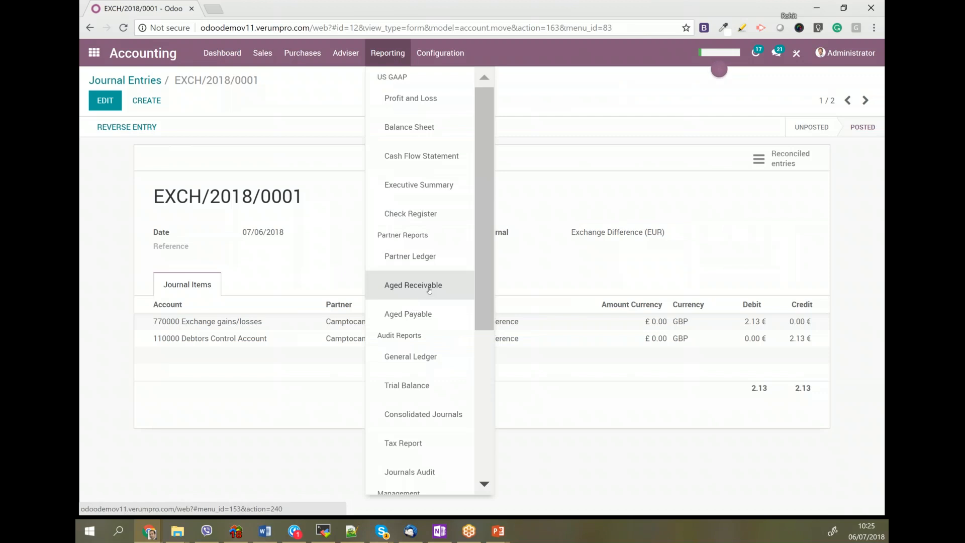
left_click(428, 290)
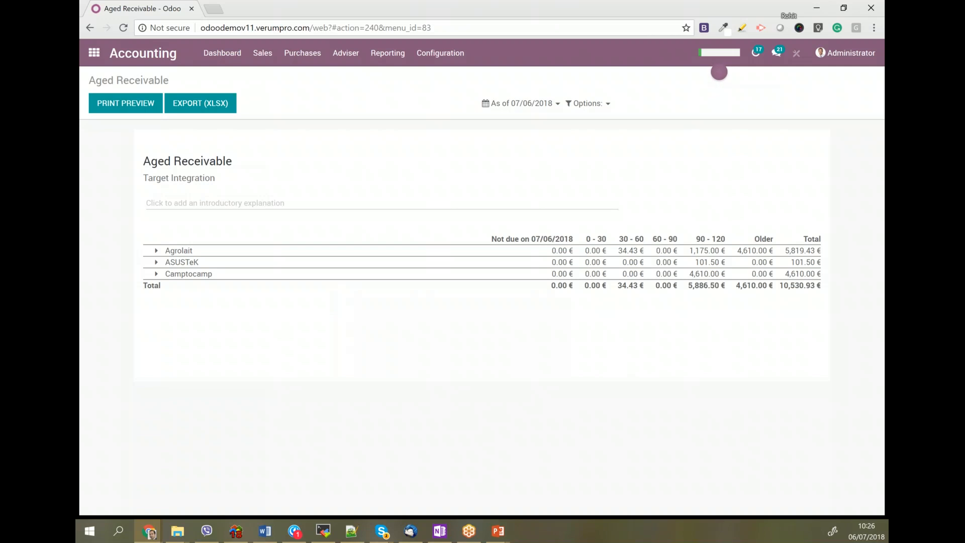
left_click(346, 53)
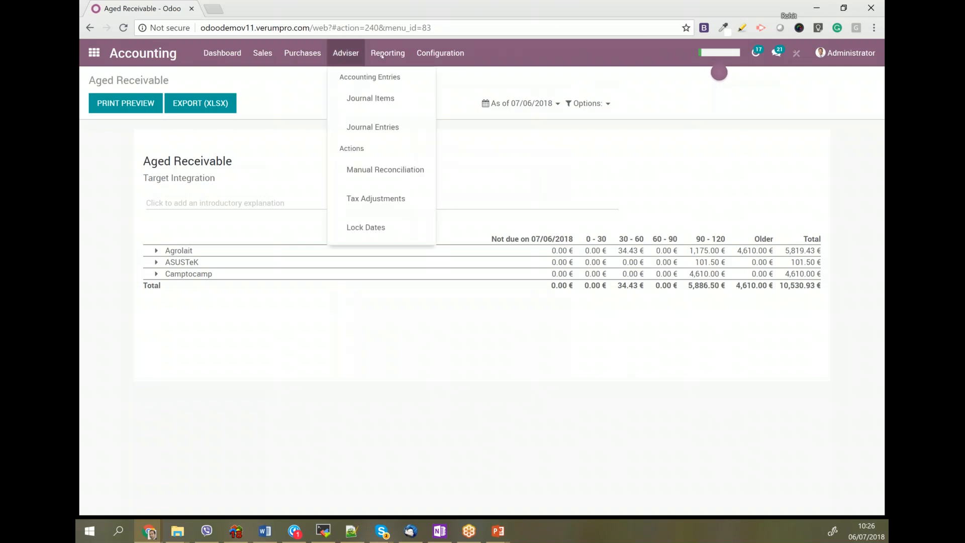
left_click(388, 52)
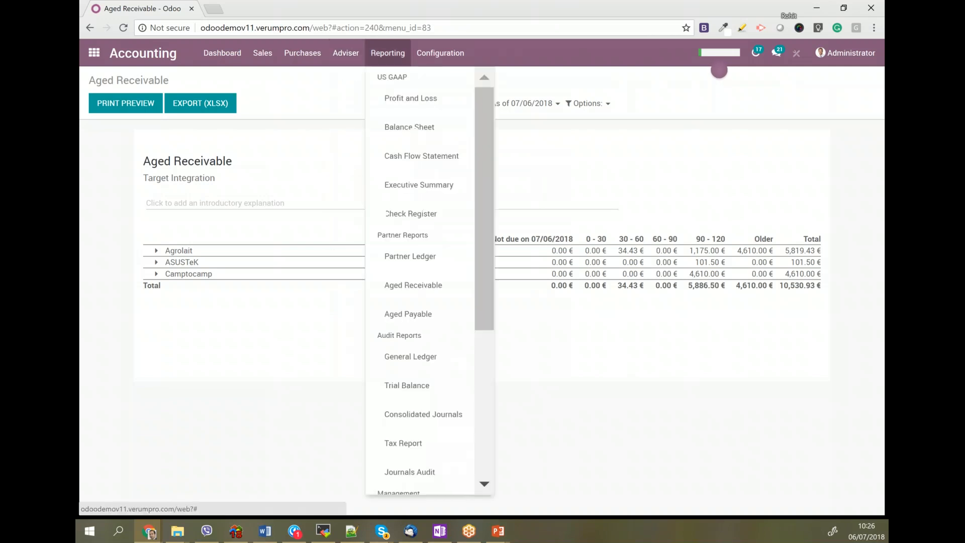
left_click(402, 317)
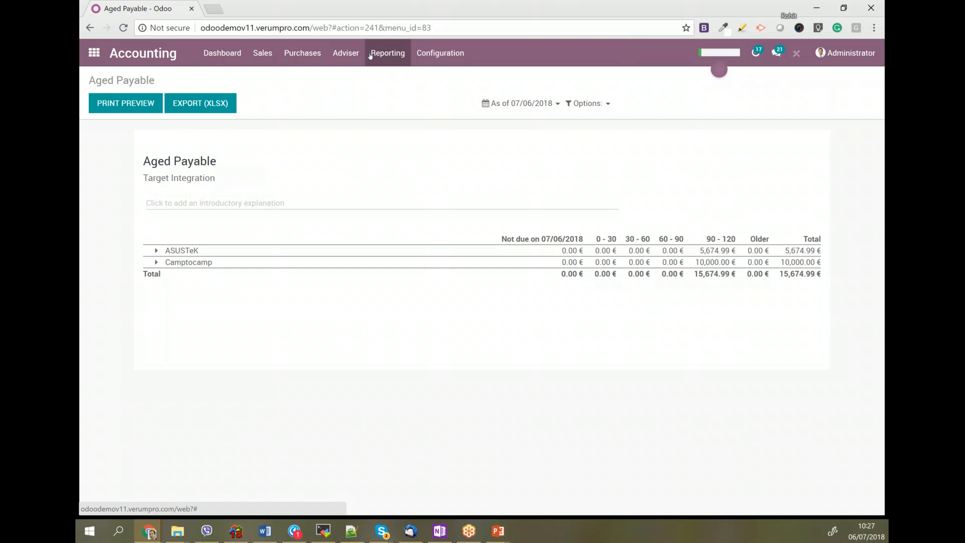
Step: Open the accounting settings and examine the multi-currency and automatic currency rate options, including the available update intervals
left_click(440, 53)
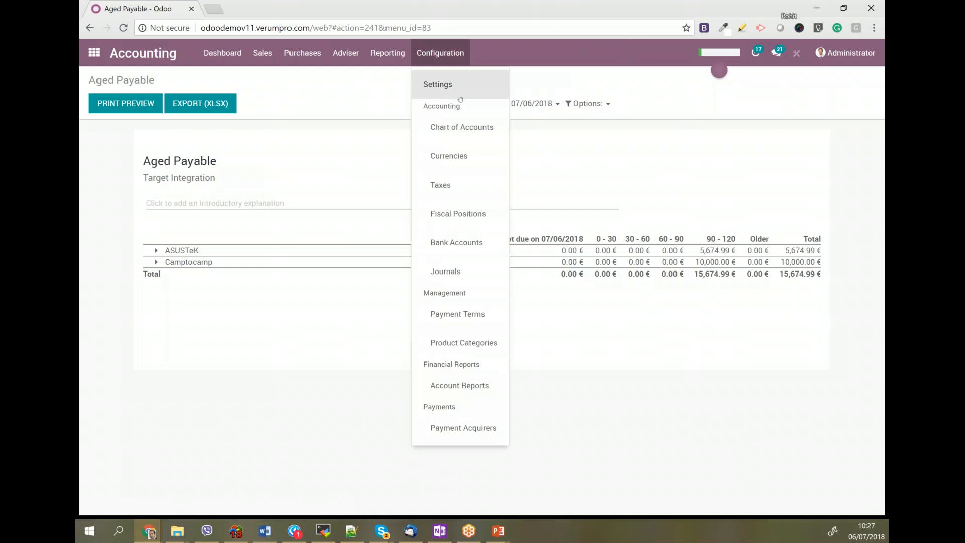
left_click(463, 94)
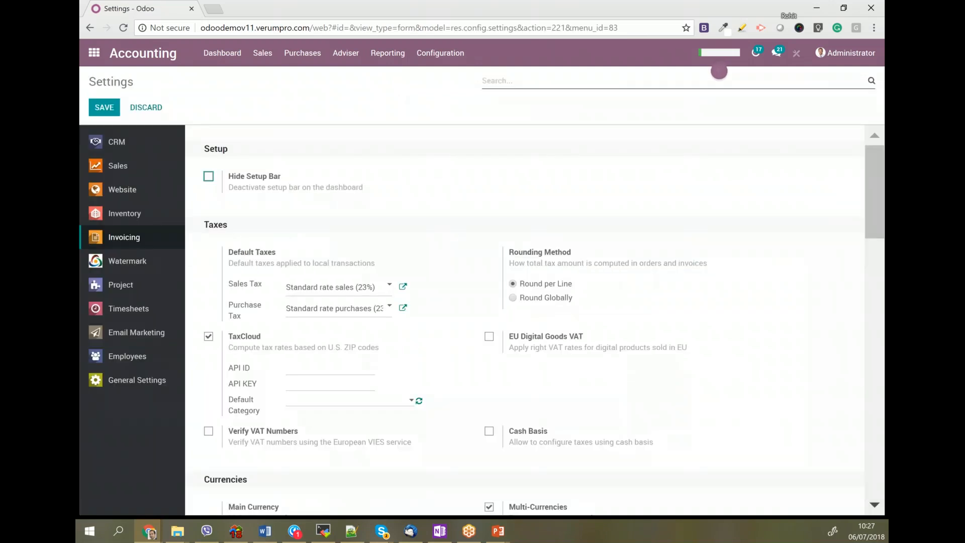
scroll(457, 326, "down", 6)
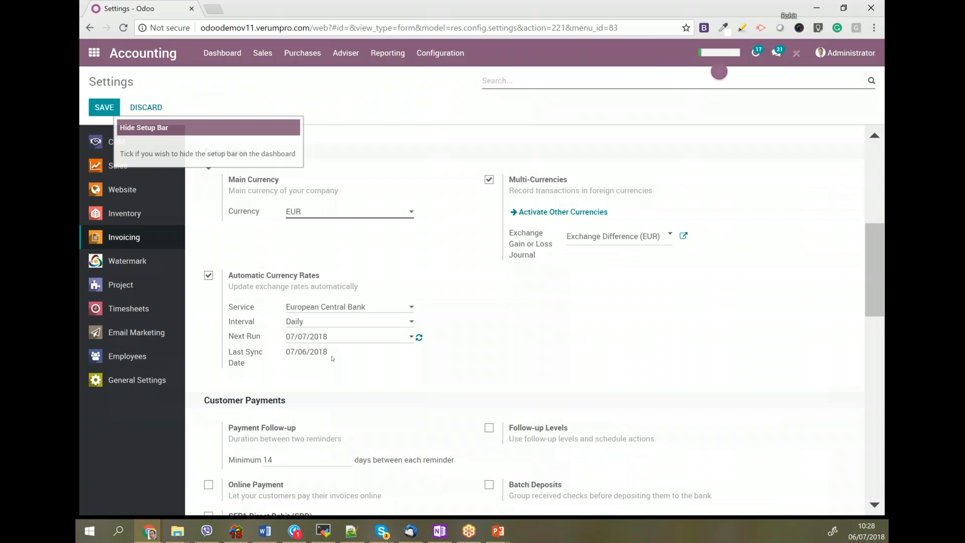
left_click(313, 324)
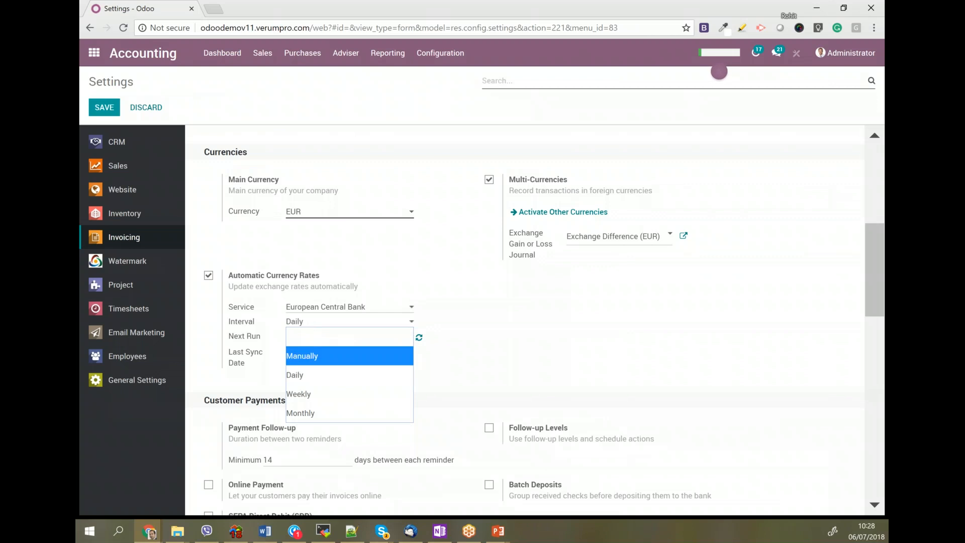
key("alt+Tab")
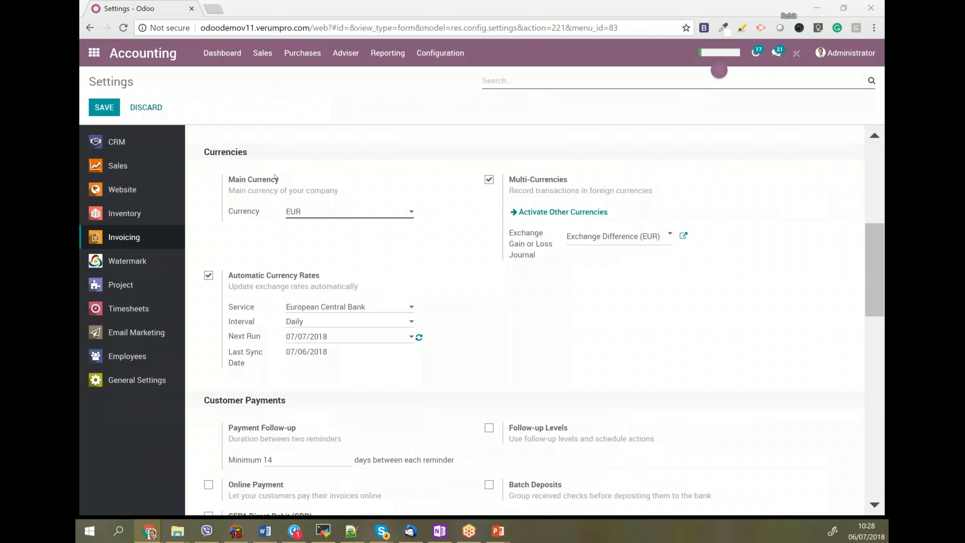
Step: Minimize the browser window and switch to PowerPoint
left_click(259, 56)
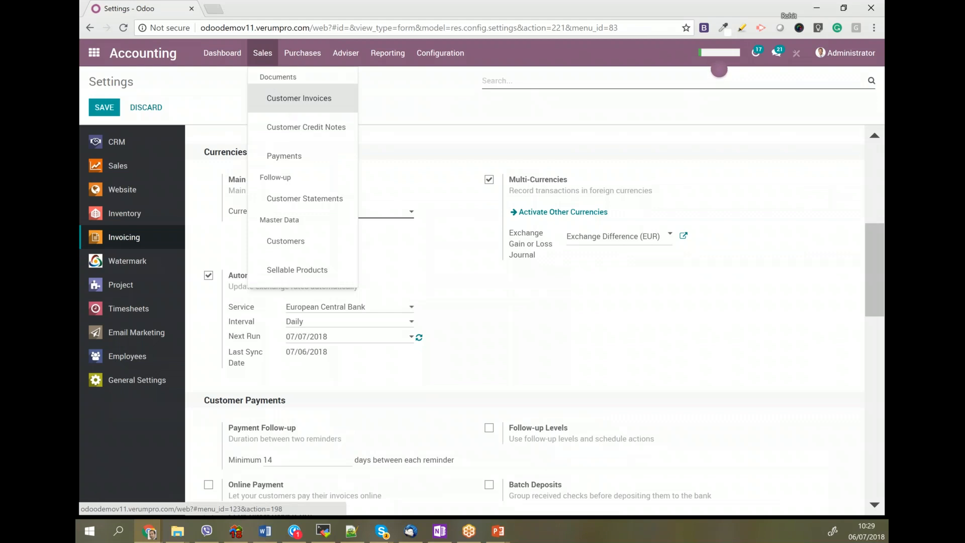
left_click(818, 8)
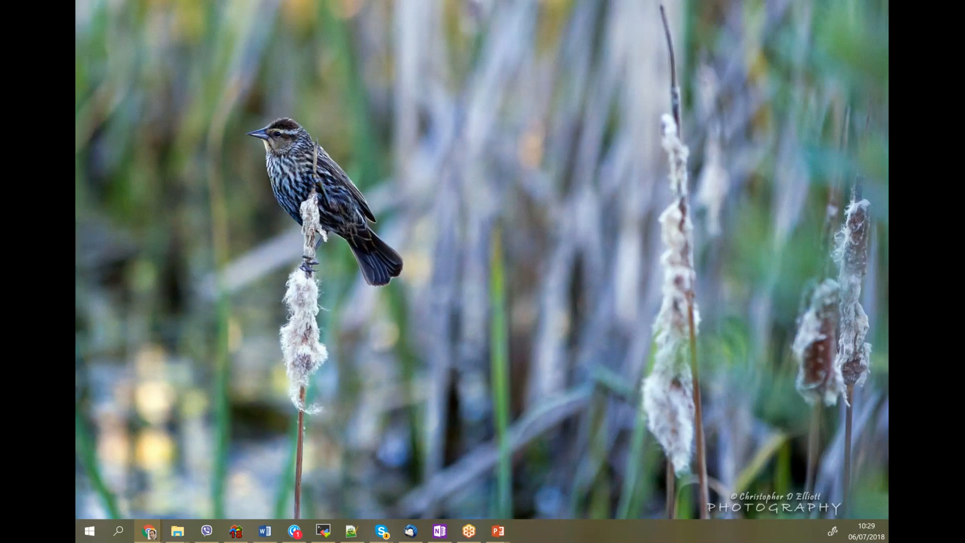
key("alt+Tab")
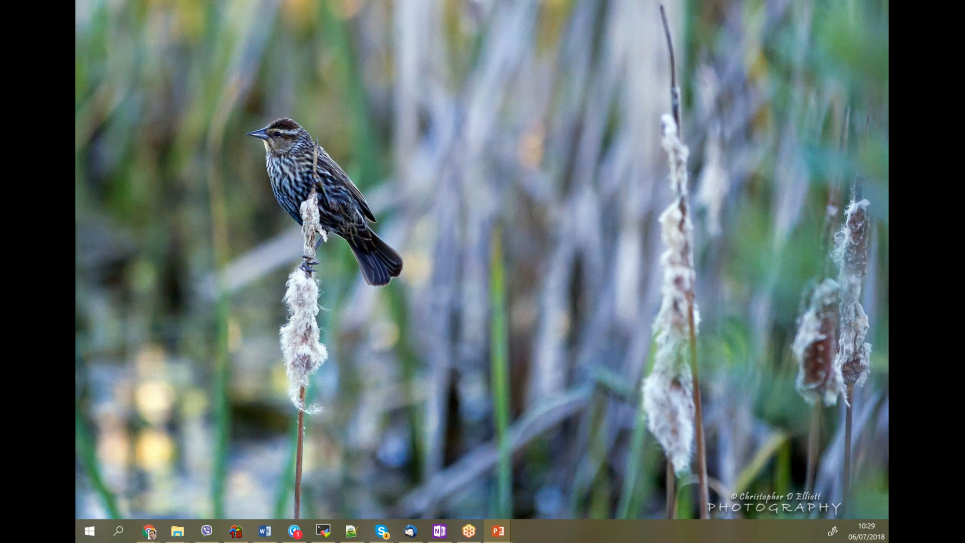